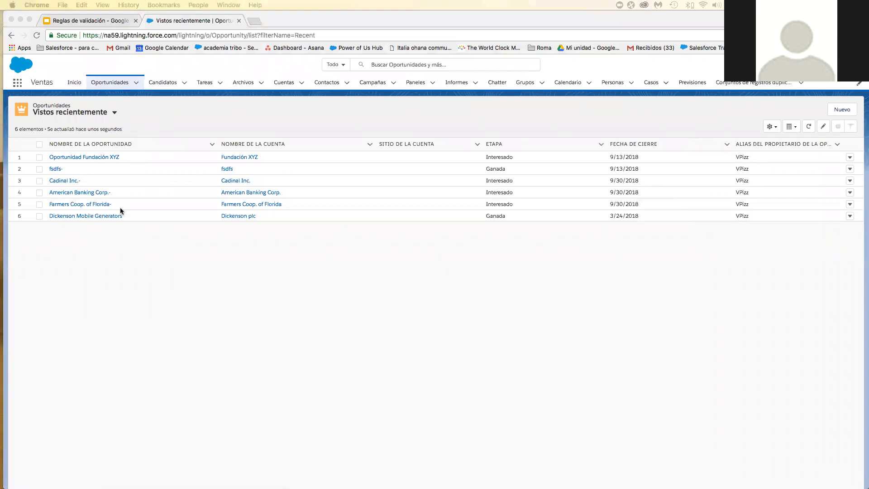
- Open the Oportunidad Fundación XYZ record and display its details
{"action": "left_click", "coordinate": [93, 157]}
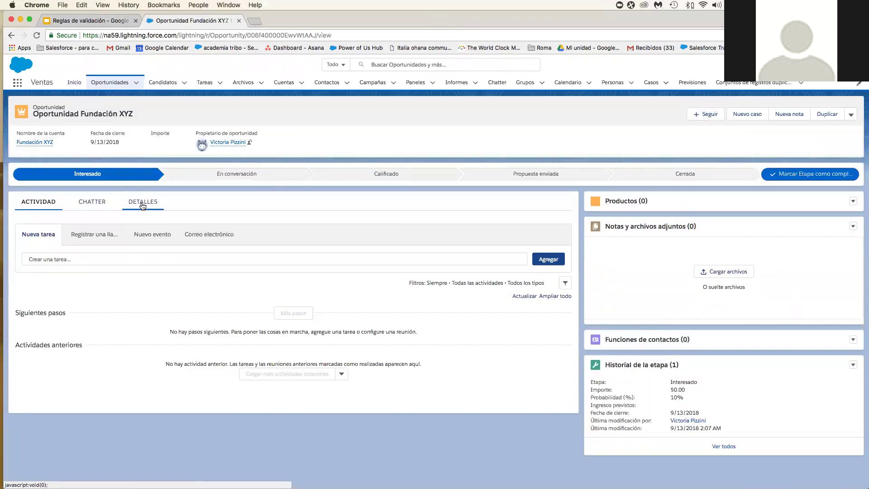
{"action": "left_click", "coordinate": [138, 202]}
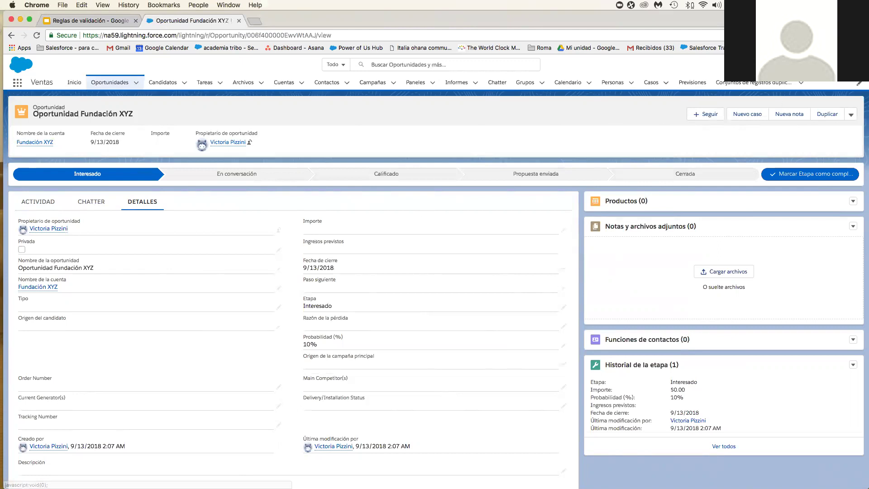
- Open the object setup for Oportunidad from the record and start a new validation rule
{"action": "left_click", "coordinate": [824, 64]}
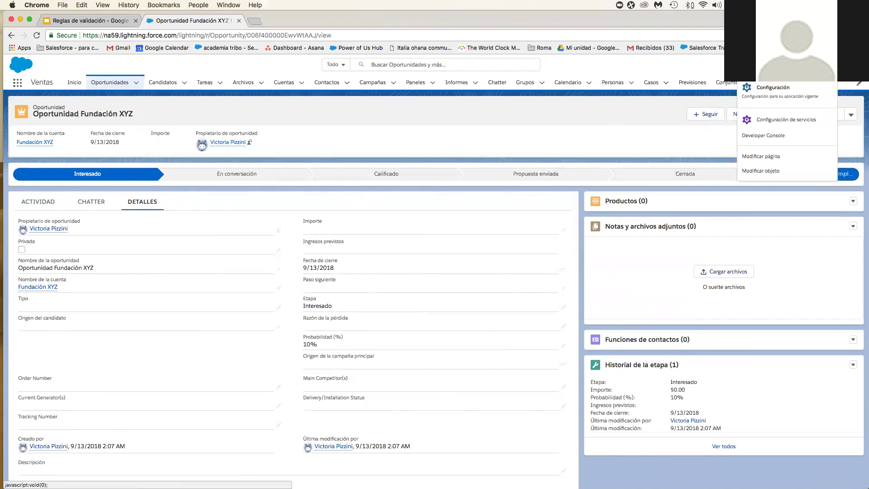
{"action": "left_click", "coordinate": [759, 173]}
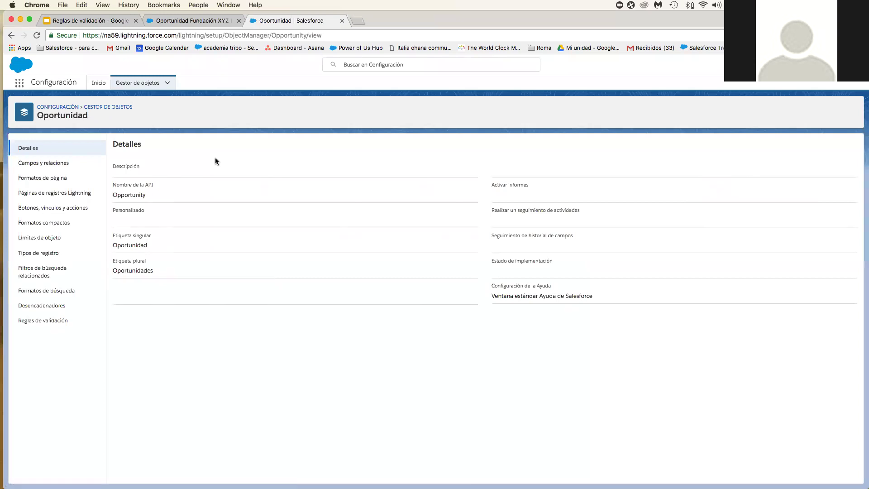
{"action": "left_click", "coordinate": [37, 322]}
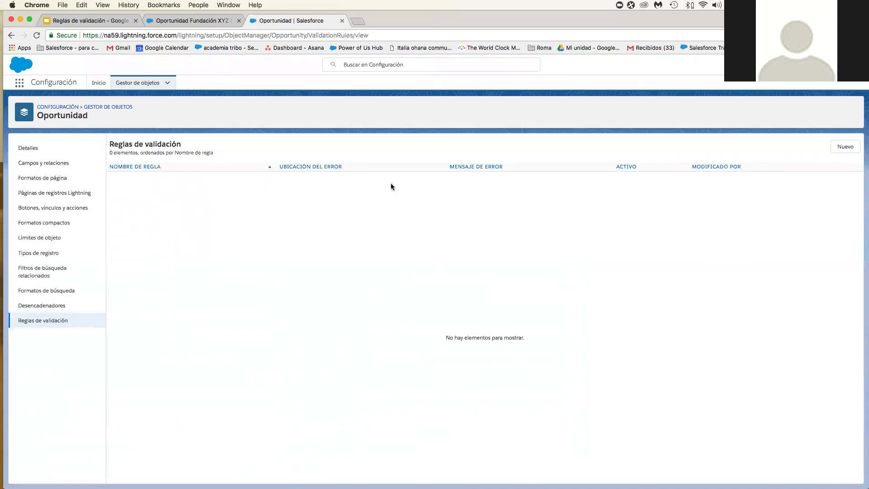
{"action": "left_click", "coordinate": [844, 148]}
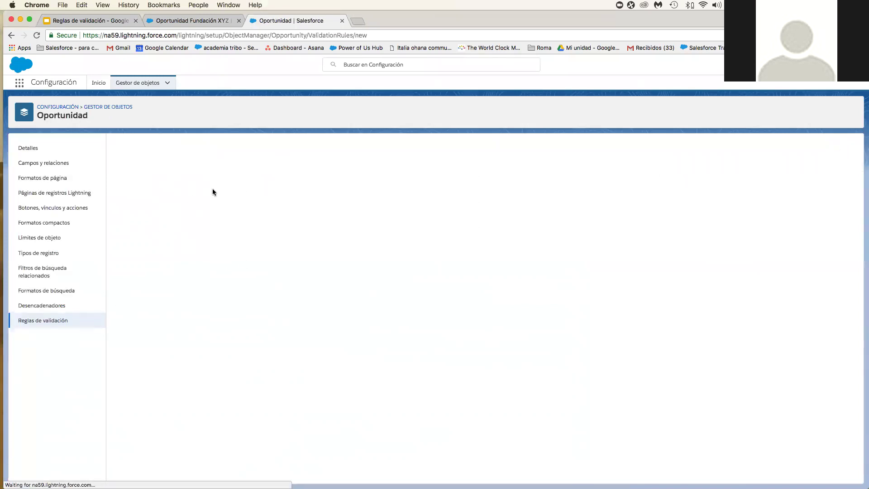
- Name the validation rule "Etapa ganada tiene que contener importe"
{"action": "left_click", "coordinate": [181, 198]}
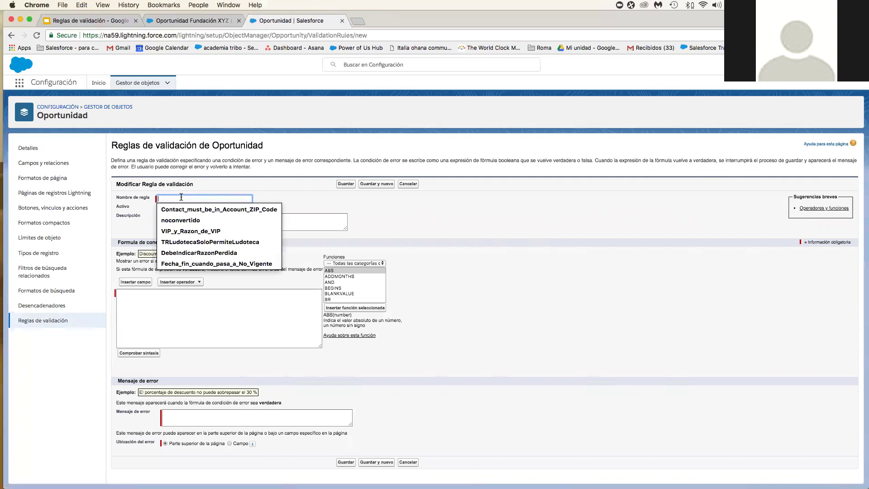
{"action": "type", "text": "Etapa fg"}
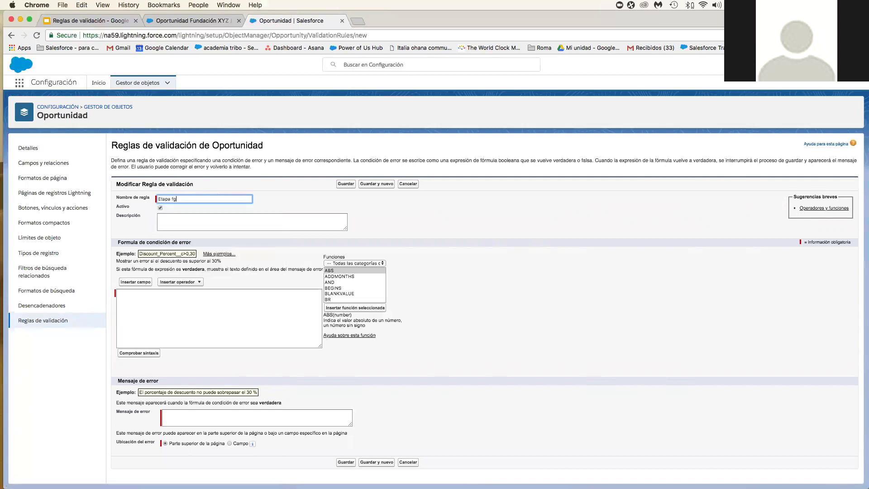
{"action": "key", "text": "BackSpace"}
{"action": "key", "text": "BackSpace"}
{"action": "type", "text": "ganada tiene que contener importe"}
{"action": "left_click", "coordinate": [176, 222]}
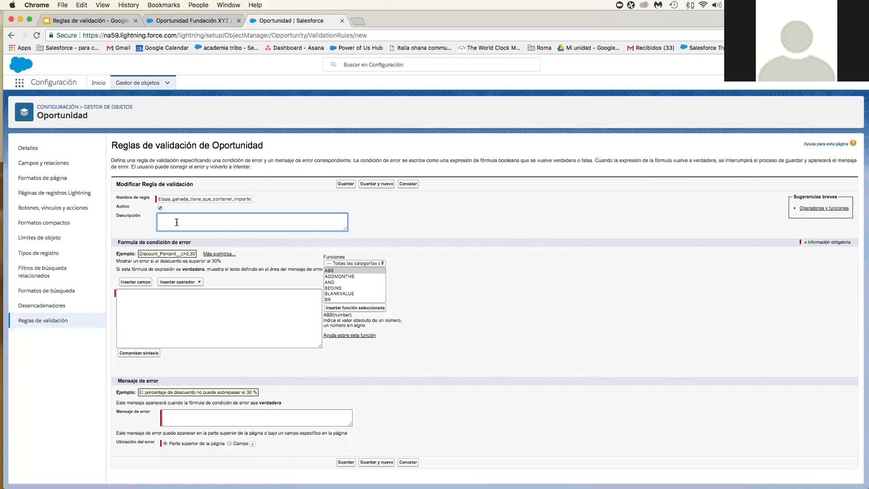
- Draft the error condition in plain words in the formula: "Si la etapa es igual a ganada Y si el importe esta vacio"
{"action": "left_click", "coordinate": [191, 315]}
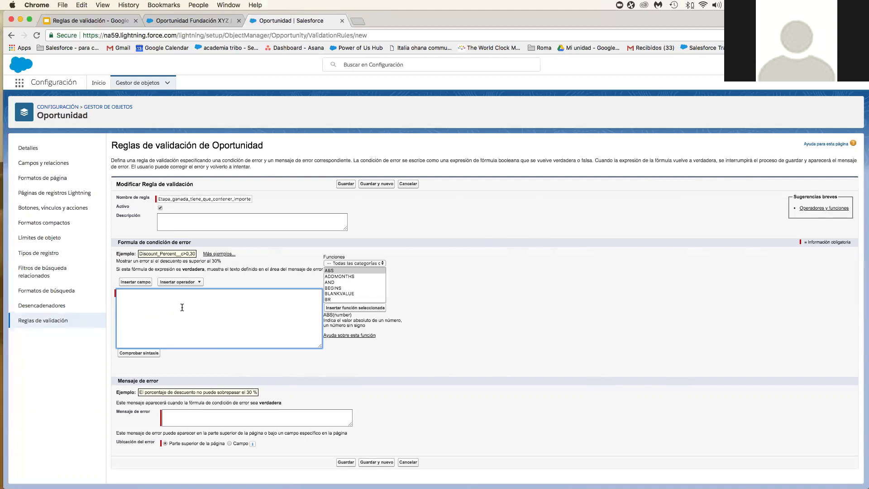
{"action": "left_click", "coordinate": [122, 296]}
{"action": "type", "text": "Si la"}
{"action": "type", "text": " etapa e"}
{"action": "type", "text": "s igual a ganada"}
{"action": "type", "text": " Y si"}
{"action": "type", "text": " el"}
{"action": "type", "text": "i el importe"}
{"action": "type", "text": " esta vacio"}
- Add the shortened draft condition "etapa=ganada Y importe en blanco" below the first plain-language line
{"action": "key", "text": "Return"}
{"action": "type", "text": "etapa=ganada Y"}
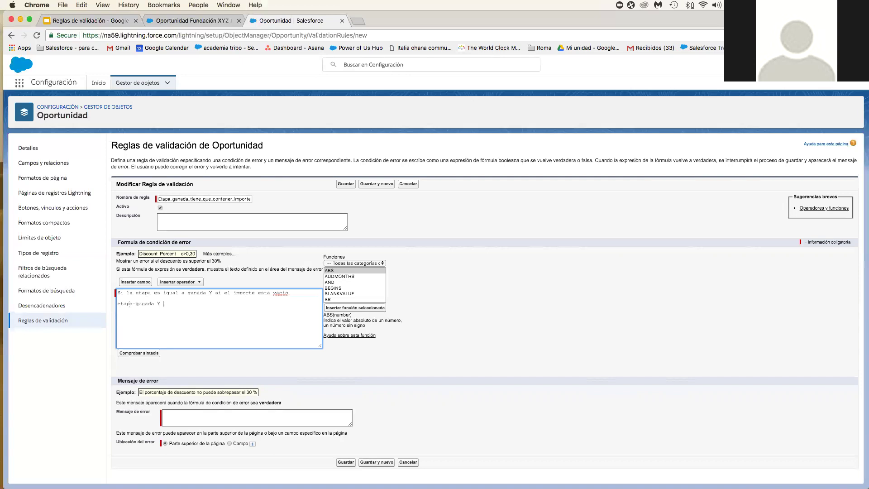
{"action": "type", "text": "importe en blanco"}
{"action": "key", "text": "Return"}
- Insert the ISPICKVAL function into the formula below the plain-language notes
{"action": "left_click", "coordinate": [353, 289]}
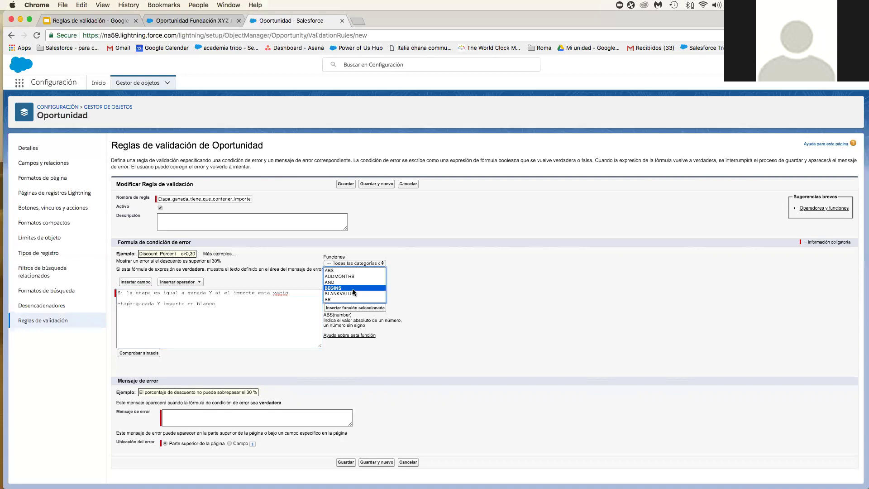
{"action": "key", "text": "i"}
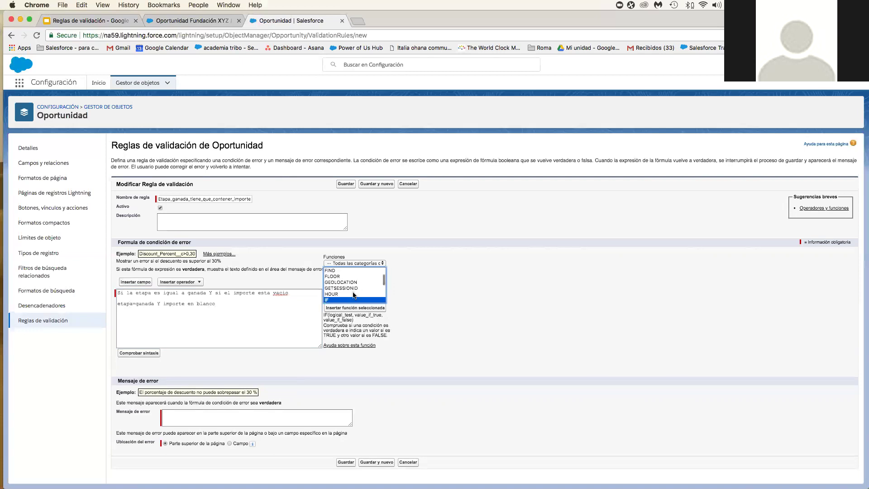
{"action": "scroll", "coordinate": [349, 288], "scroll_direction": "down", "scroll_amount": 2}
{"action": "scroll", "coordinate": [347, 290], "scroll_direction": "down", "scroll_amount": 1}
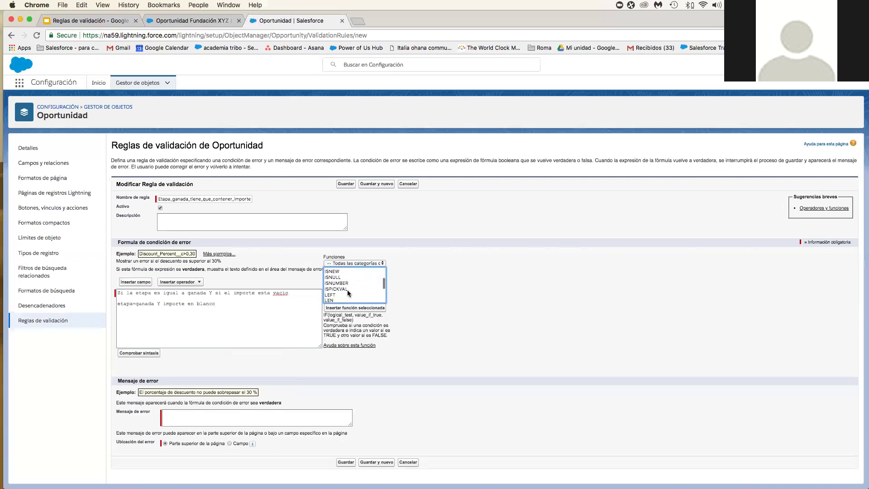
{"action": "left_click", "coordinate": [344, 288]}
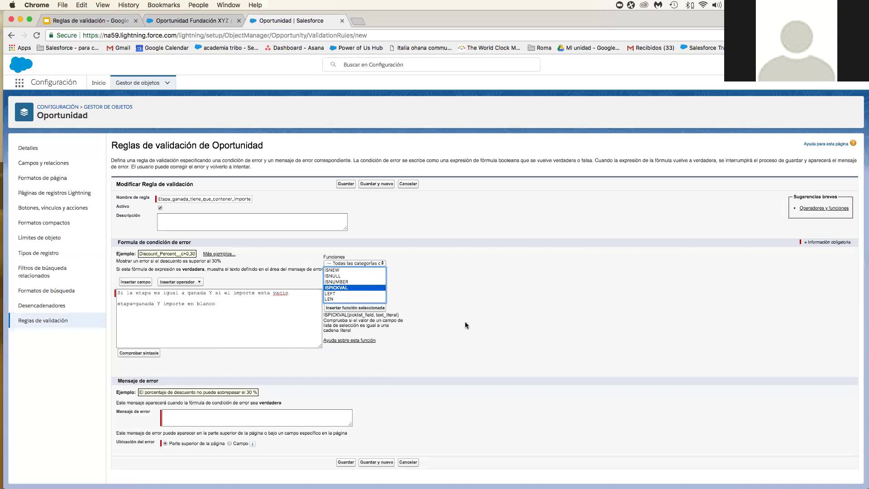
{"action": "left_click", "coordinate": [362, 311]}
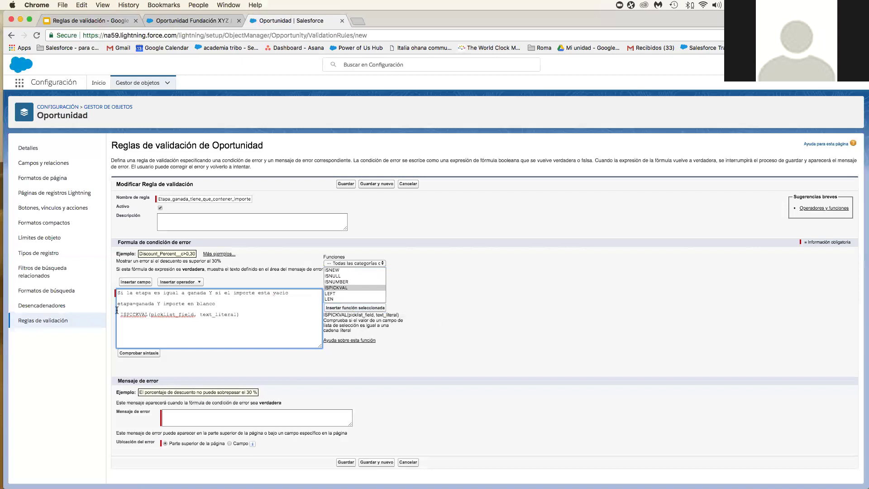
- Replace the picklist_field placeholder in ISPICKVAL with the opportunity's Etapa field (StageName)
{"action": "double_click", "coordinate": [161, 314]}
{"action": "left_click", "coordinate": [165, 314]}
{"action": "left_click_drag", "start_coordinate": [193, 313], "coordinate": [153, 314]}
{"action": "left_click", "coordinate": [139, 284]}
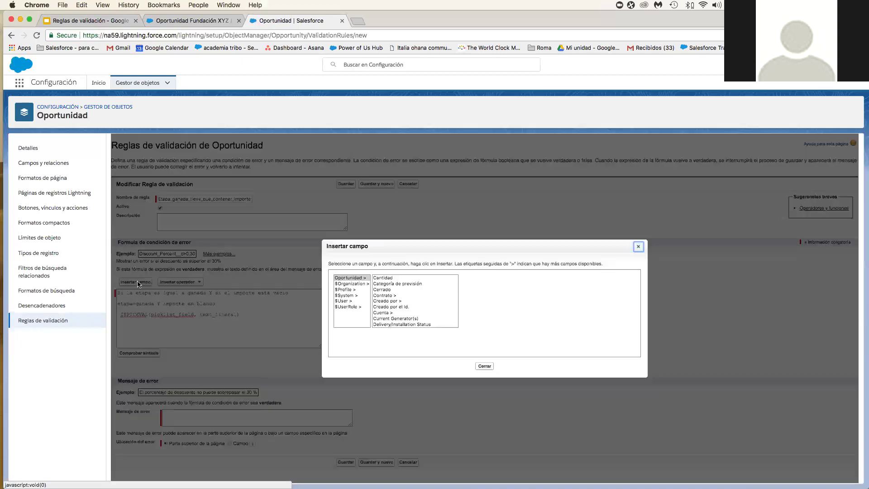
{"action": "left_click", "coordinate": [390, 296]}
{"action": "key", "text": "e"}
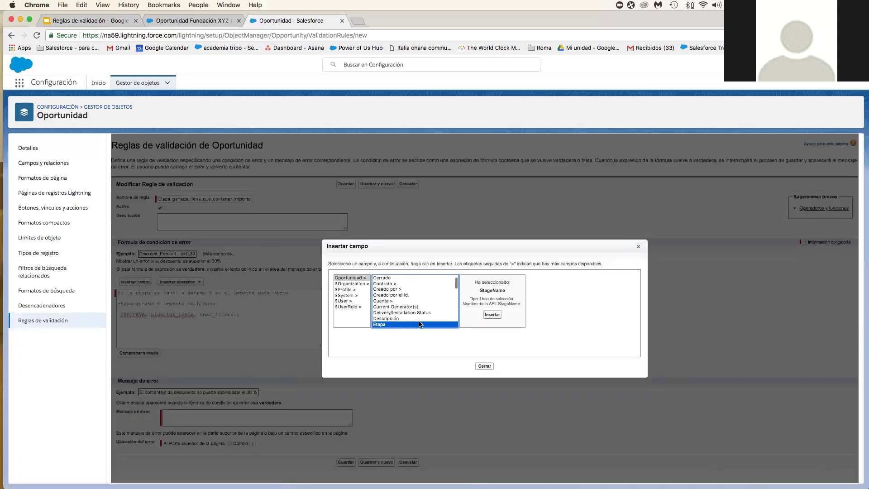
{"action": "left_click", "coordinate": [494, 316]}
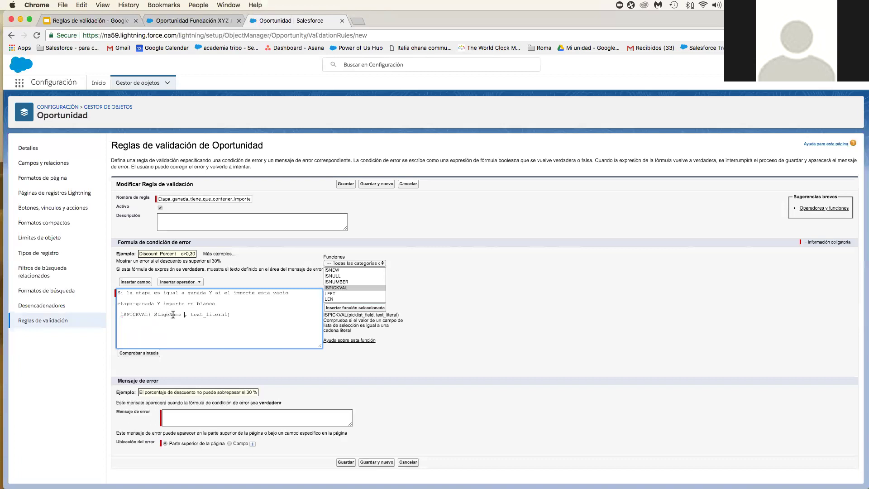
- Replace the text_literal placeholder in ISPICKVAL with "Ganada" in quotation marks
{"action": "left_click_drag", "start_coordinate": [190, 314], "coordinate": [226, 314]}
{"action": "type", "text": "\"Ganada"}
{"action": "left_click", "coordinate": [220, 314]}
- Append the && operator and the ISBLANK function after the ISPICKVAL expression
{"action": "left_click", "coordinate": [185, 282]}
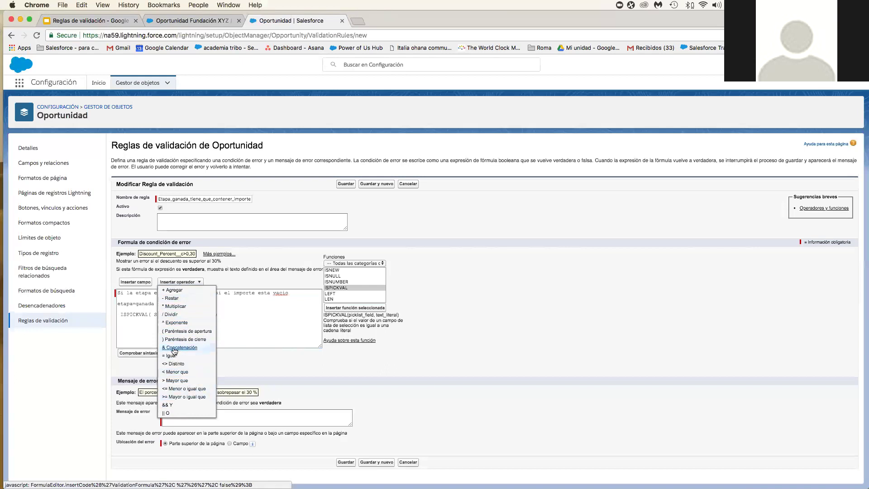
{"action": "left_click", "coordinate": [168, 405]}
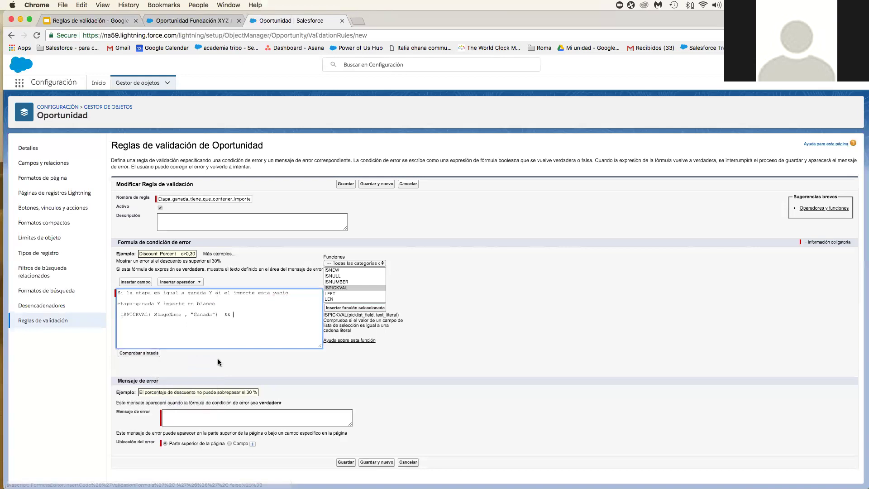
{"action": "left_click", "coordinate": [341, 292]}
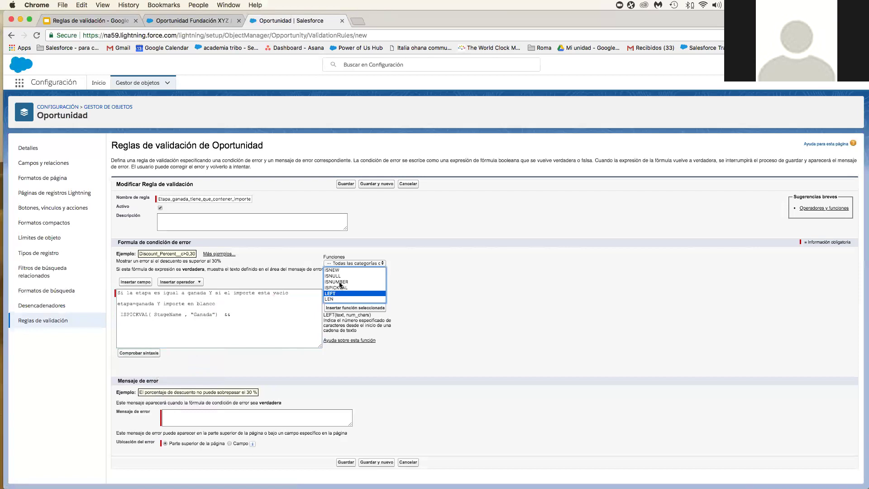
{"action": "key", "text": "i"}
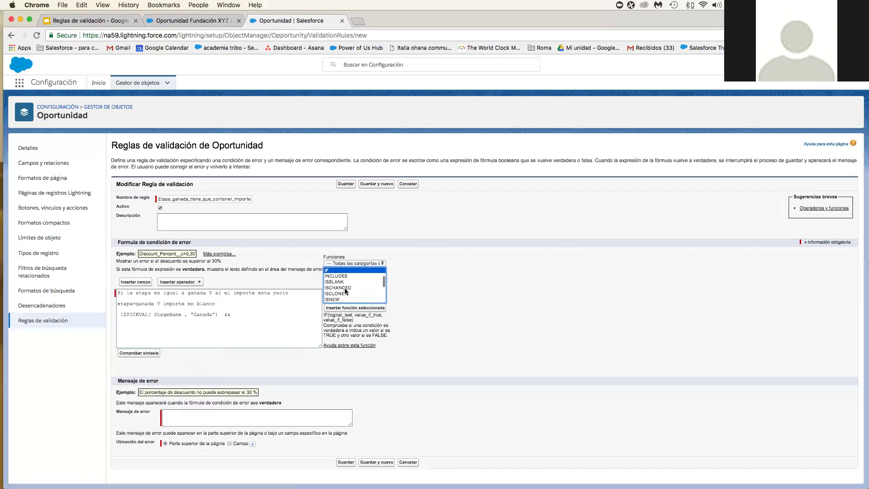
{"action": "left_click", "coordinate": [335, 282]}
{"action": "left_click", "coordinate": [355, 307]}
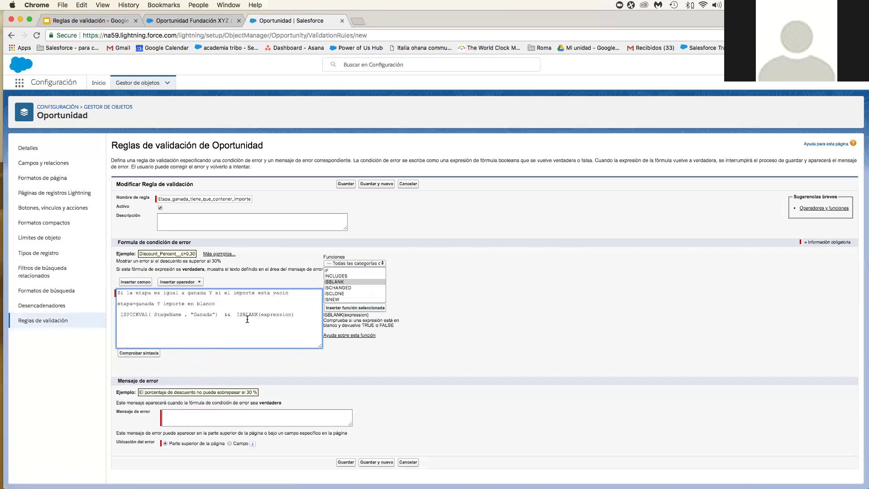
- Replace the expression placeholder in ISBLANK with the opportunity's Importe field (Amount)
{"action": "double_click", "coordinate": [276, 314]}
{"action": "left_click", "coordinate": [135, 281]}
{"action": "left_click", "coordinate": [388, 300]}
{"action": "scroll", "coordinate": [388, 302], "scroll_direction": "down", "scroll_amount": 5}
{"action": "left_click", "coordinate": [388, 303]}
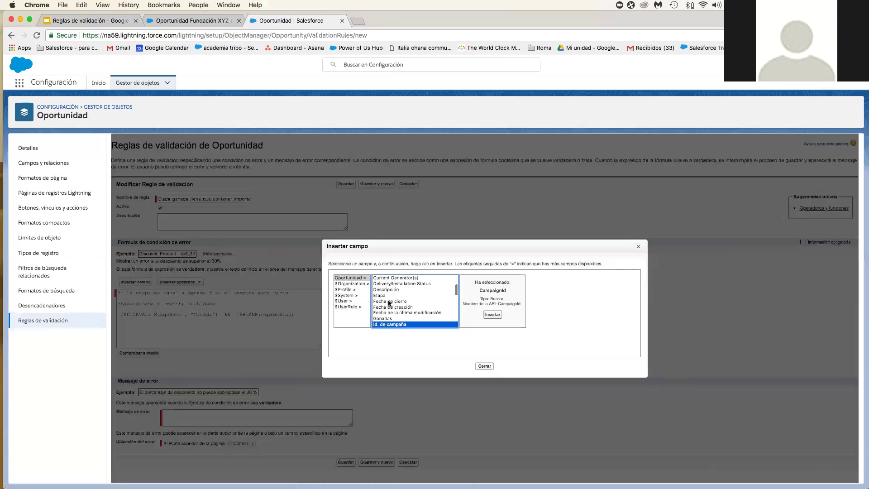
{"action": "scroll", "coordinate": [415, 316], "scroll_direction": "down", "scroll_amount": 2}
{"action": "scroll", "coordinate": [415, 316], "scroll_direction": "down", "scroll_amount": 1}
{"action": "left_click", "coordinate": [390, 313]}
{"action": "left_click", "coordinate": [494, 314]}
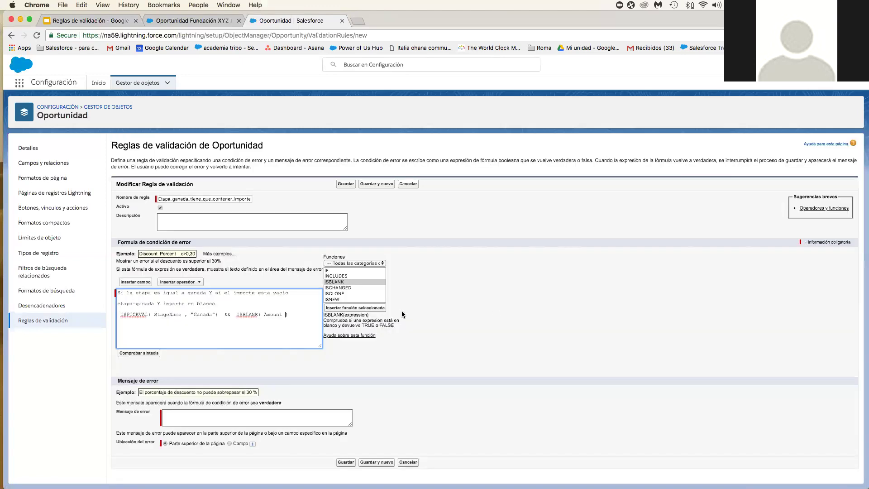
- Delete the plain-language notes and blank lines above the formula and check its syntax
{"action": "left_click_drag", "start_coordinate": [225, 307], "coordinate": [107, 293]}
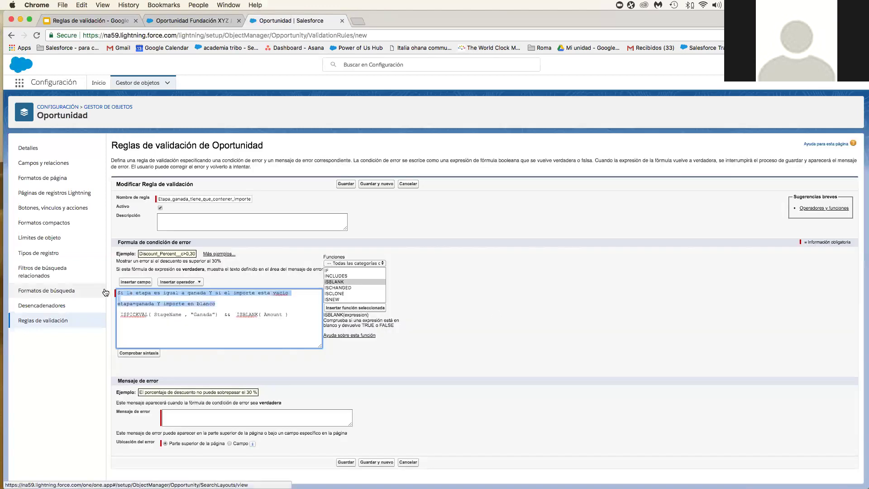
{"action": "key", "text": "BackSpace"}
{"action": "left_click", "coordinate": [118, 304]}
{"action": "key", "text": "BackSpace"}
{"action": "left_click", "coordinate": [141, 353]}
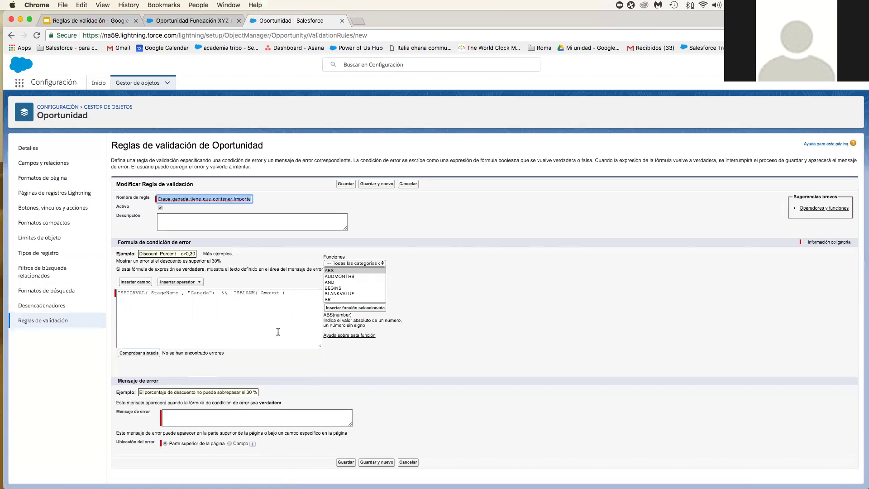
- Set the error message to "Atencion!! para ganar una oportunidad tiene que indicar el importe"
{"action": "left_click", "coordinate": [179, 417]}
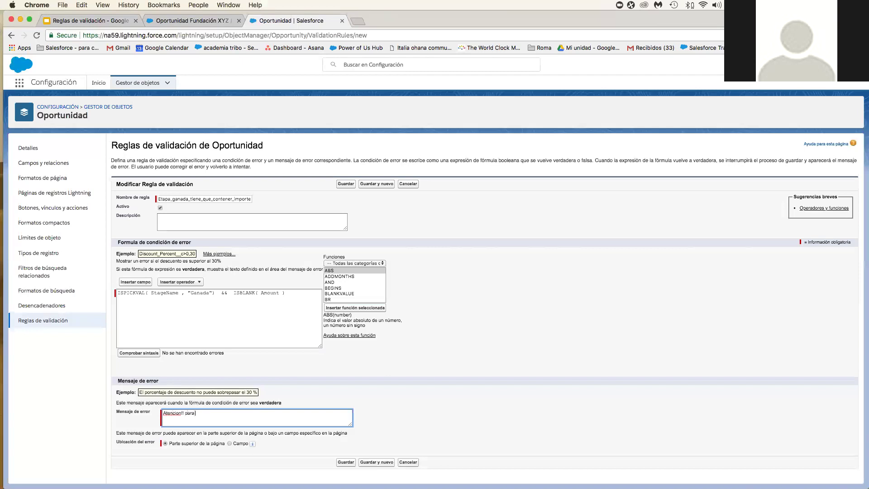
{"action": "type", "text": "Atencion!! para ganar una oportunidad tiene que indicar el importe"}
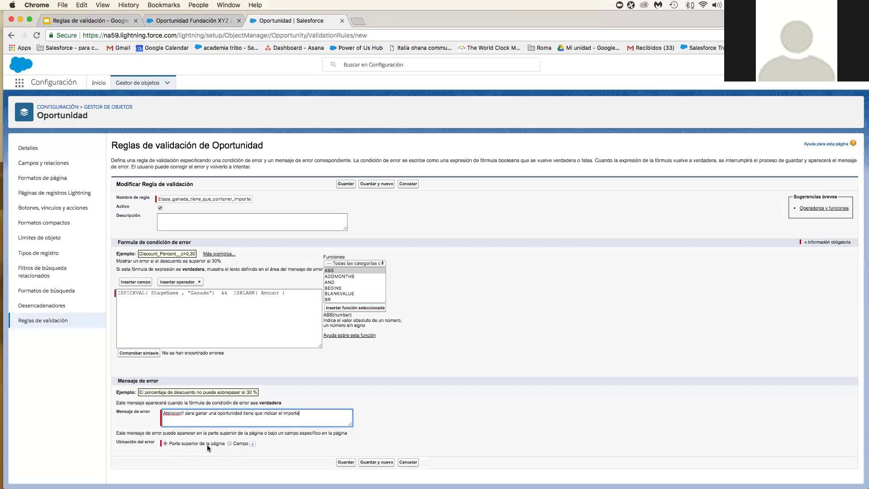
- Set the error location to the Importe field and save the validation rule
{"action": "left_click", "coordinate": [238, 443]}
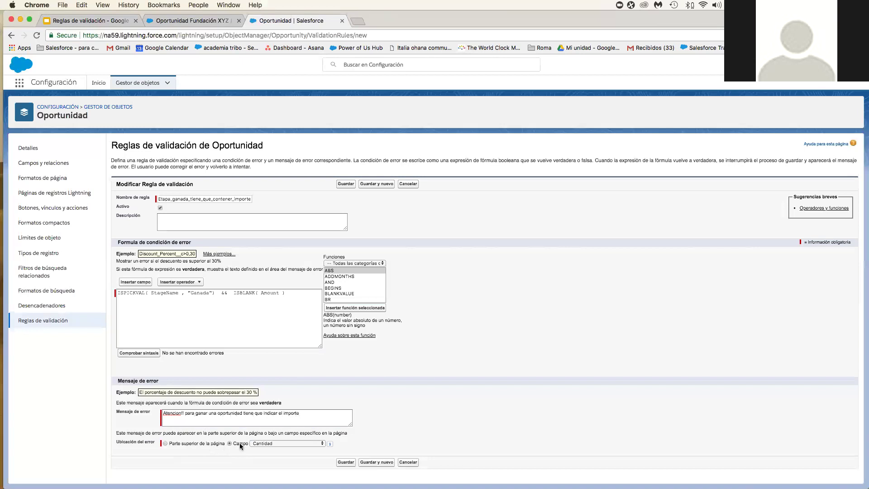
{"action": "left_click", "coordinate": [256, 443]}
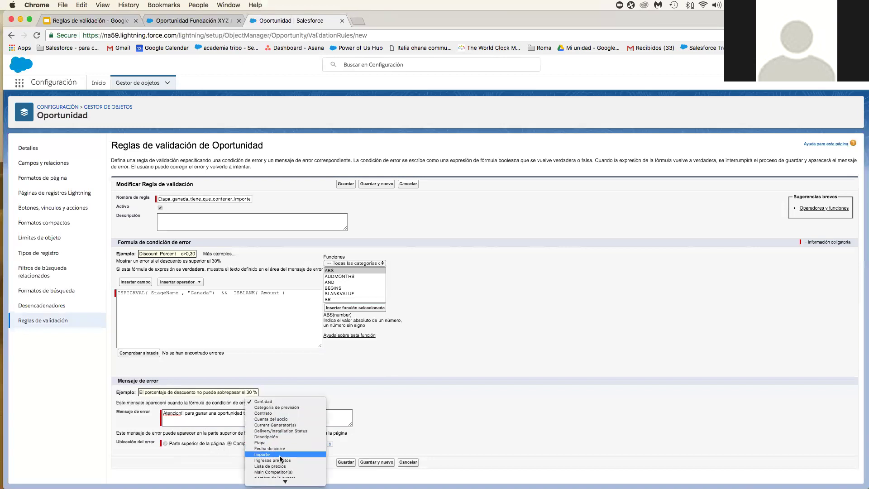
{"action": "left_click", "coordinate": [279, 455]}
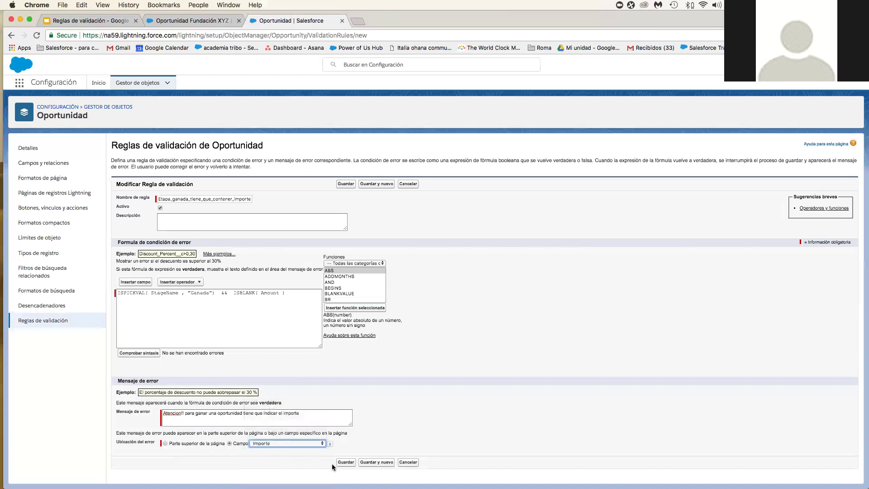
{"action": "left_click", "coordinate": [345, 462]}
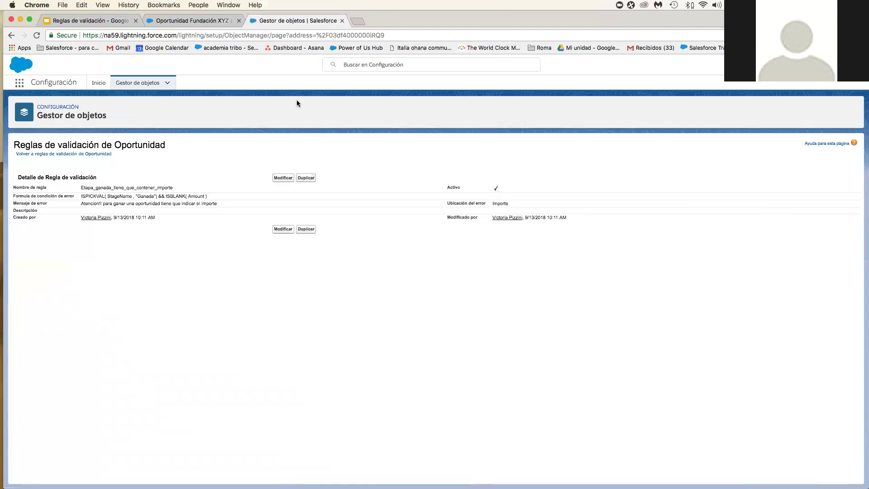
- Set the Fundación XYZ opportunity's Etapa to Ganada with Importe left empty and try to save it
{"action": "left_click", "coordinate": [191, 21]}
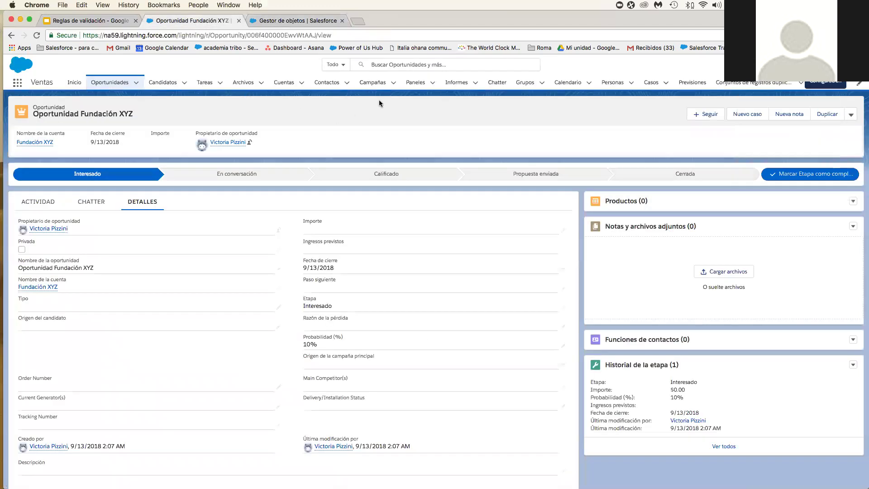
{"action": "left_click", "coordinate": [96, 94]}
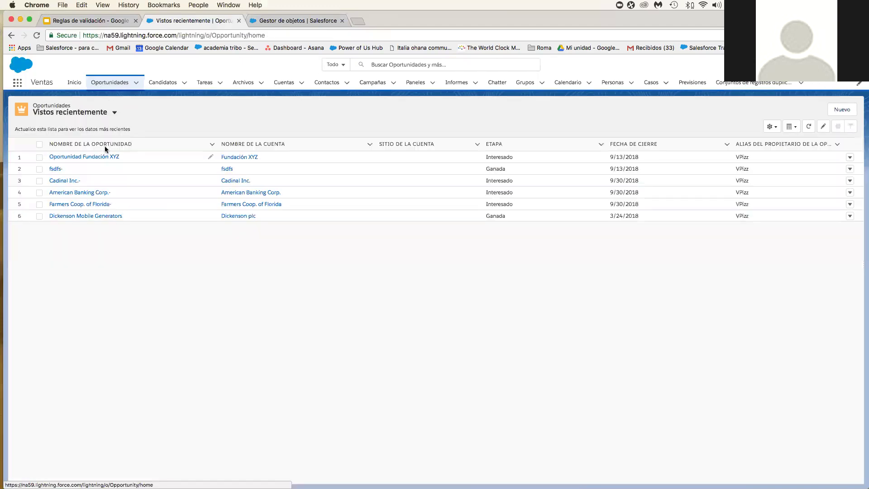
{"action": "left_click", "coordinate": [80, 155]}
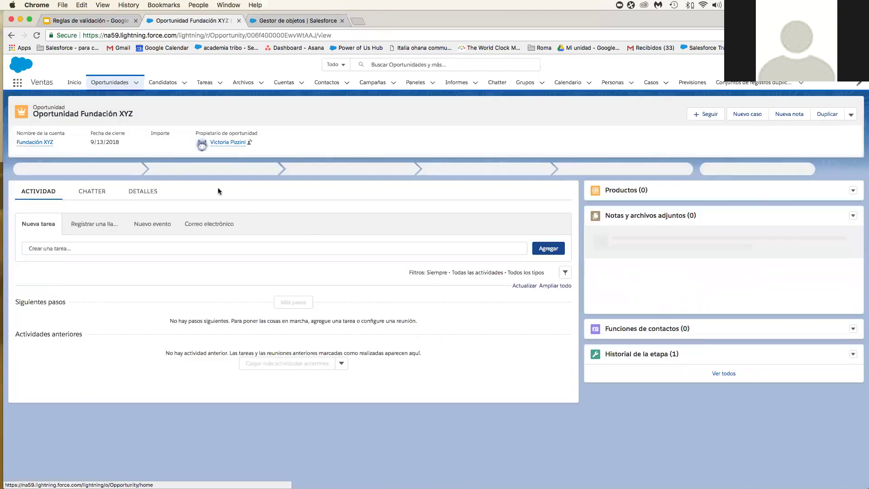
{"action": "left_click", "coordinate": [142, 201]}
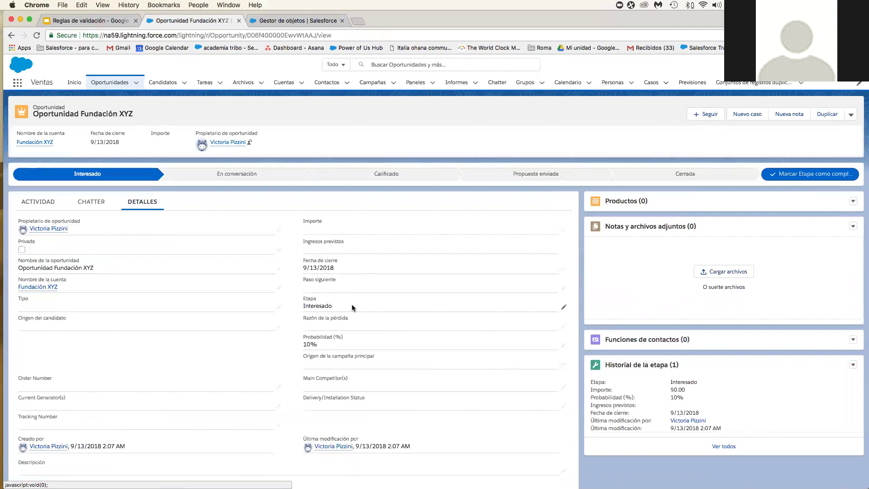
{"action": "left_click", "coordinate": [563, 307]}
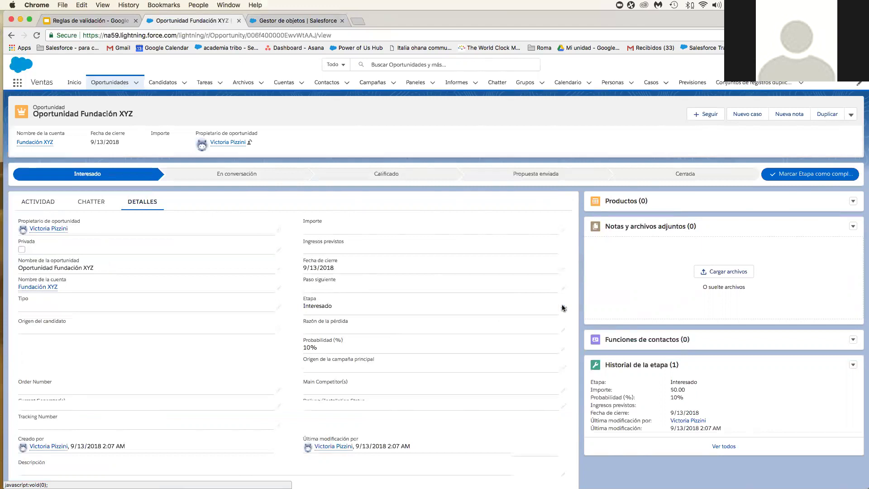
{"action": "left_click", "coordinate": [320, 336]}
{"action": "left_click", "coordinate": [337, 422]}
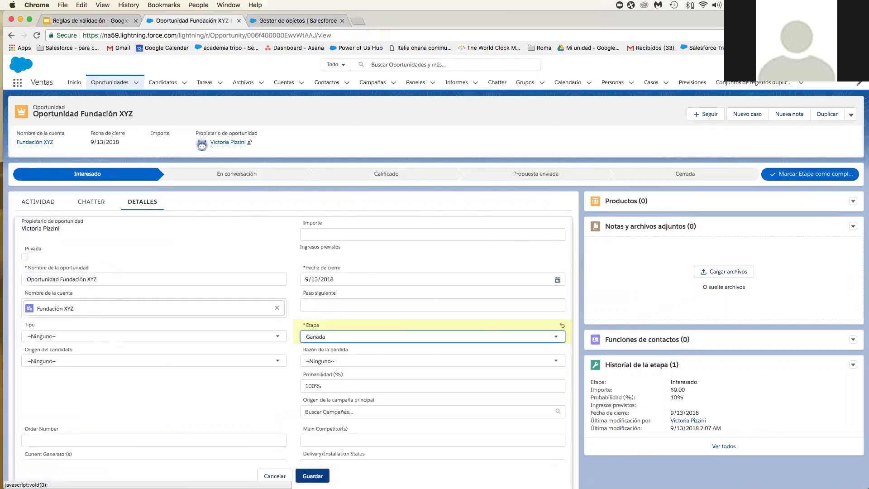
{"action": "left_click", "coordinate": [317, 474]}
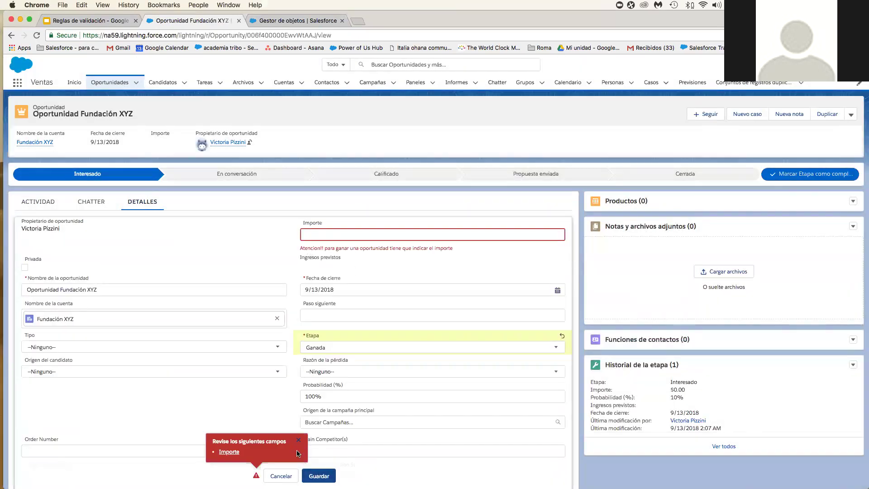
{"action": "left_click", "coordinate": [316, 475]}
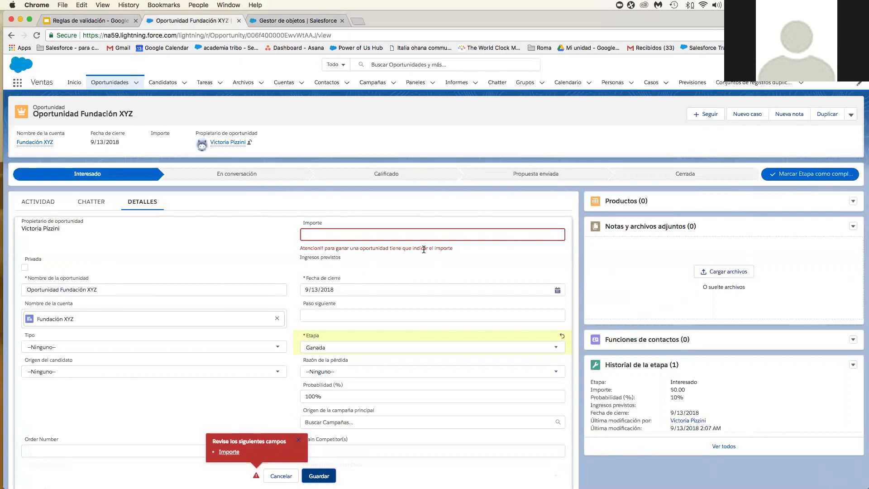
- Enter an Importe of 100 on the Fundación XYZ opportunity and save the record
{"action": "left_click", "coordinate": [318, 234]}
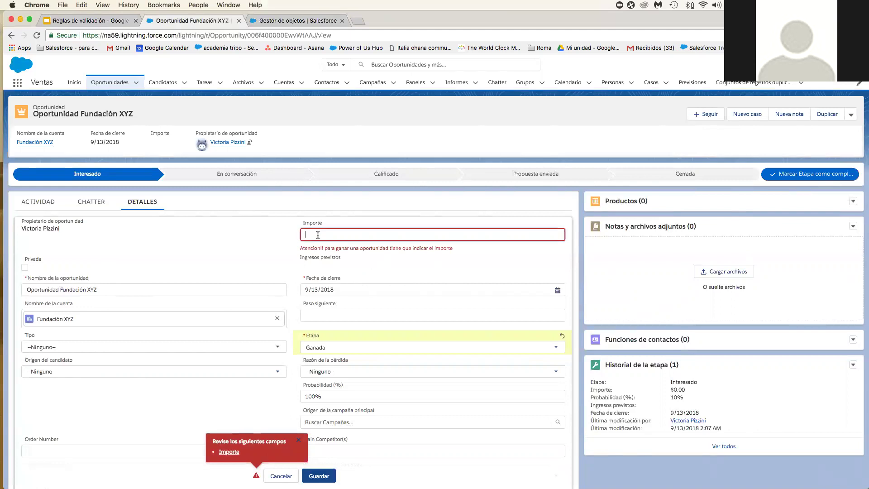
{"action": "type", "text": "100"}
{"action": "left_click", "coordinate": [318, 476]}
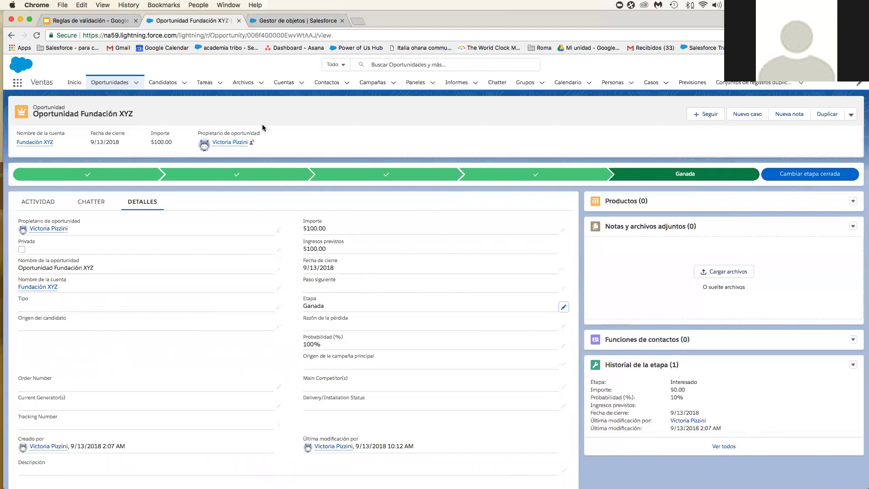
- Open the Fundación XYZ account's details and view its Contrato fields
{"action": "left_click", "coordinate": [284, 84]}
{"action": "left_click", "coordinate": [70, 158]}
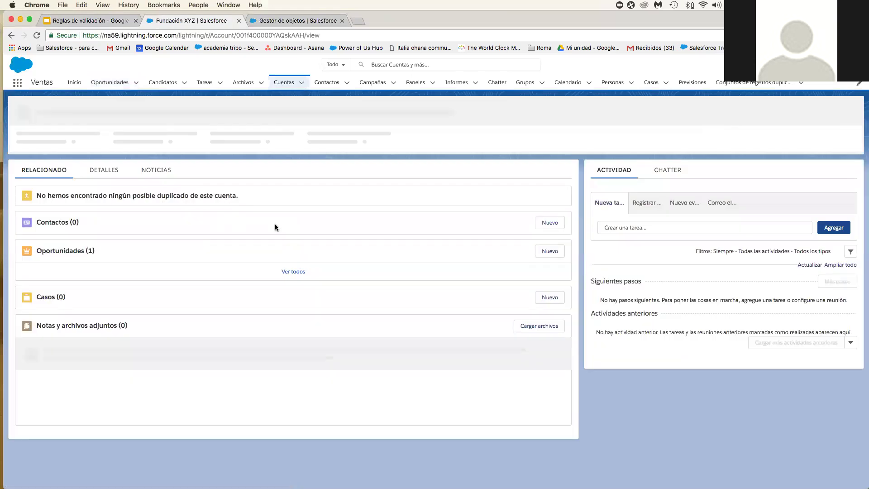
{"action": "left_click", "coordinate": [104, 172]}
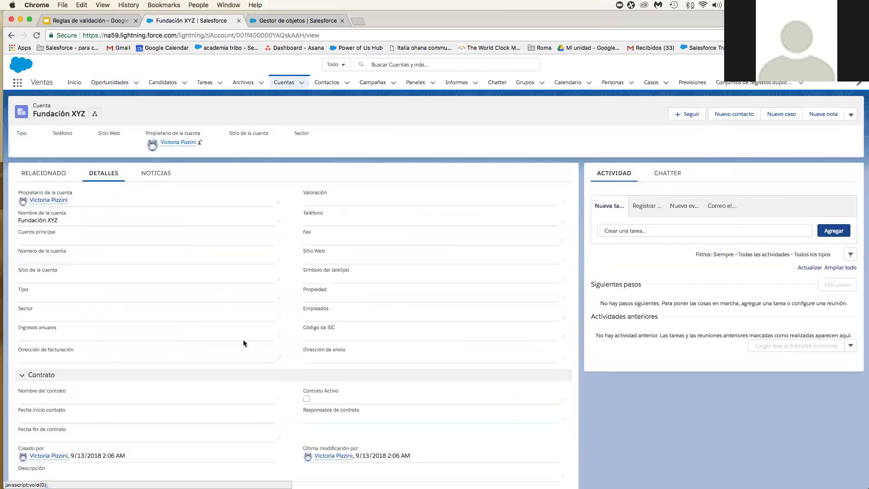
{"action": "scroll", "coordinate": [243, 339], "scroll_direction": "down", "scroll_amount": 2}
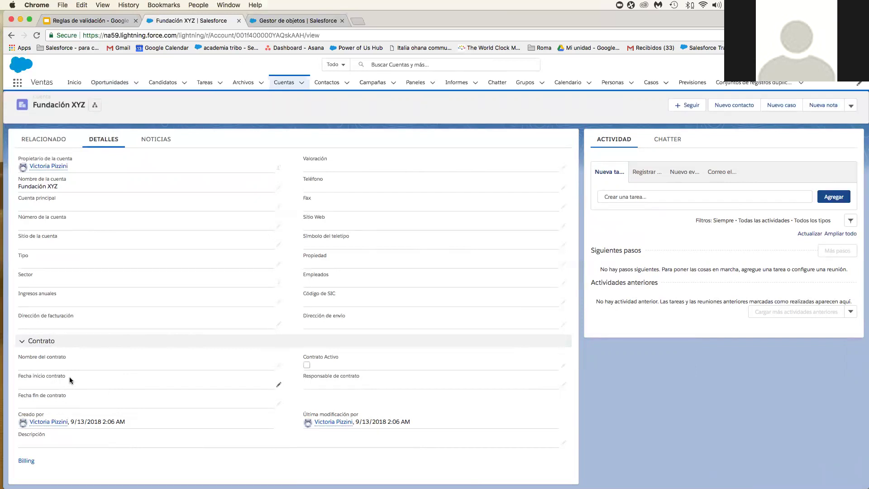
- Start a new validation rule on the Cuenta object and name it Fecha_de_inicio_anterior_a_fecha_fin
{"action": "left_click", "coordinate": [830, 65]}
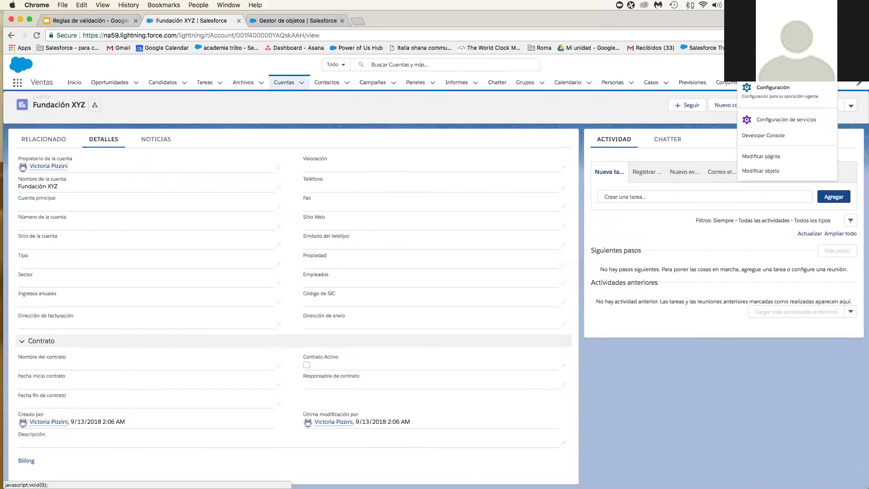
{"action": "left_click", "coordinate": [769, 170]}
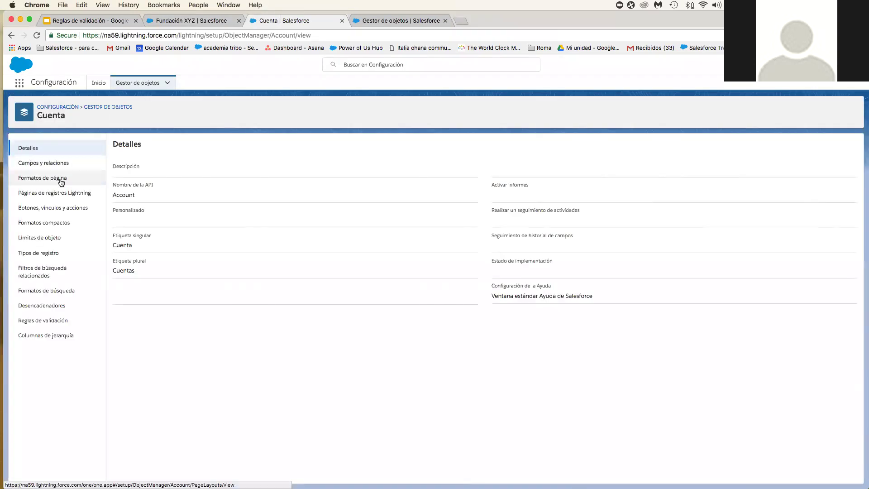
{"action": "left_click", "coordinate": [37, 324]}
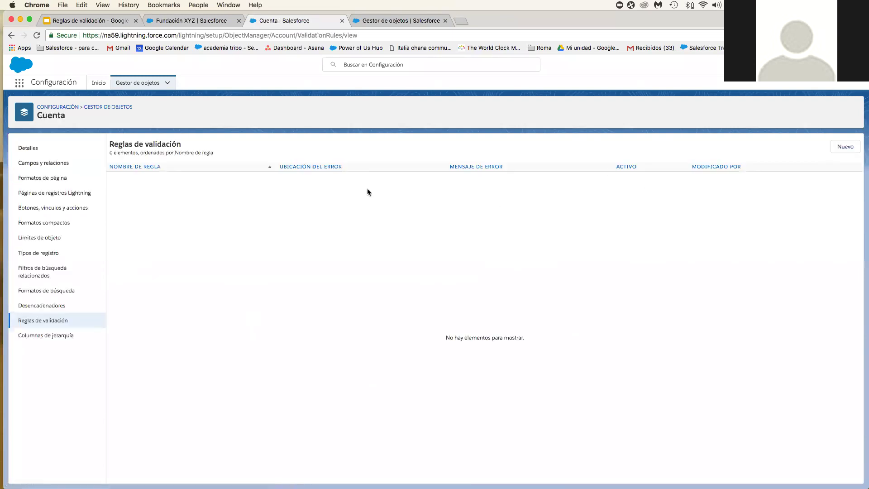
{"action": "left_click", "coordinate": [846, 146]}
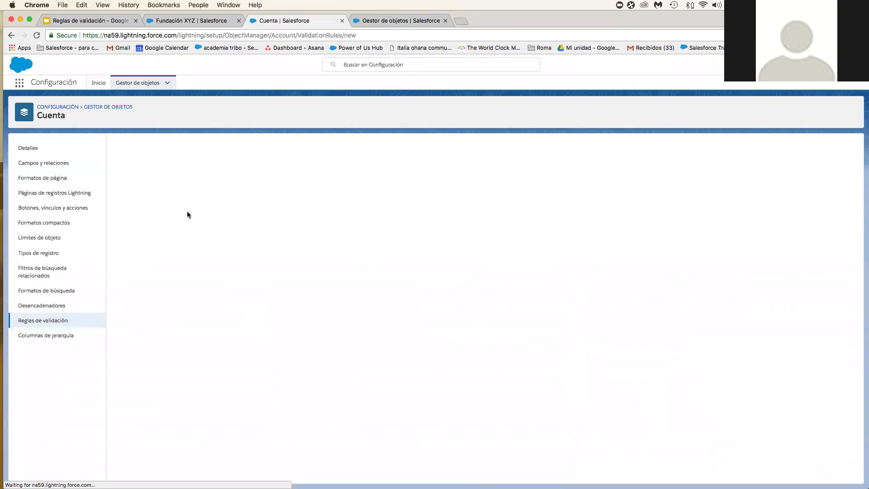
{"action": "left_click", "coordinate": [176, 197]}
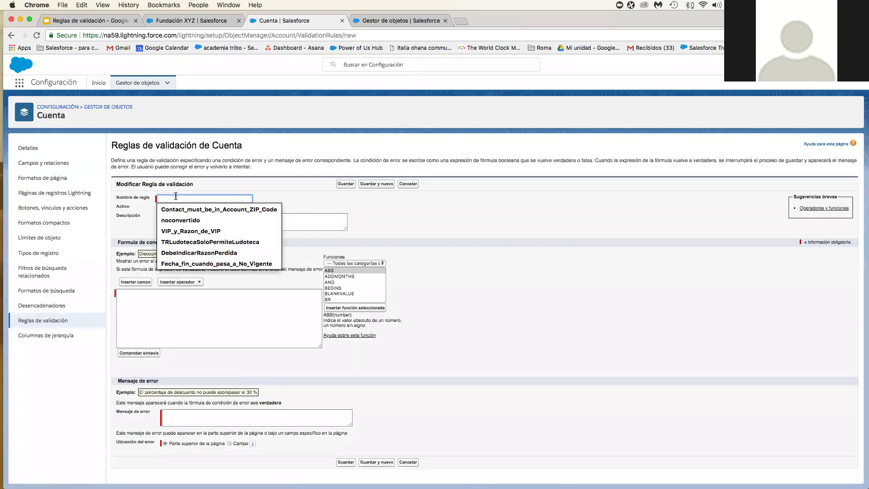
{"action": "type", "text": "Fecha de in"}
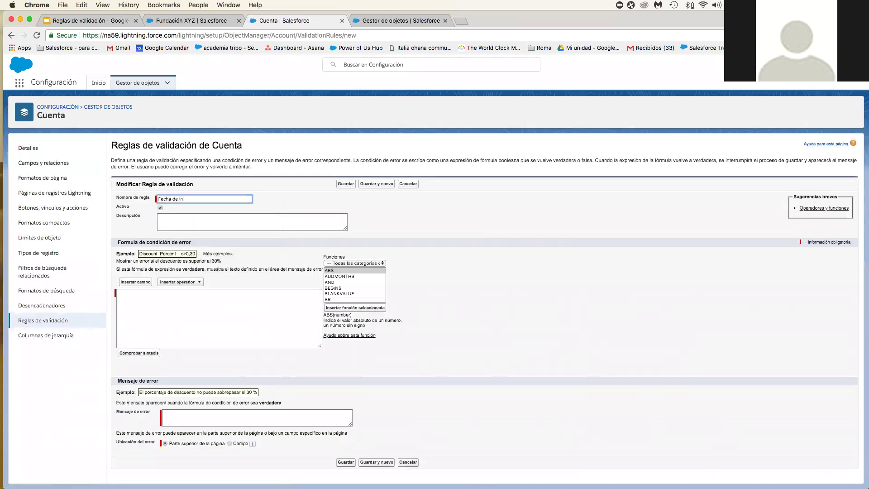
{"action": "type", "text": "iciao anterior a fecha fin"}
- Write the plain-language note "fecha de fin mayor a fecha de inicio" in the error condition formula
{"action": "left_click", "coordinate": [153, 297]}
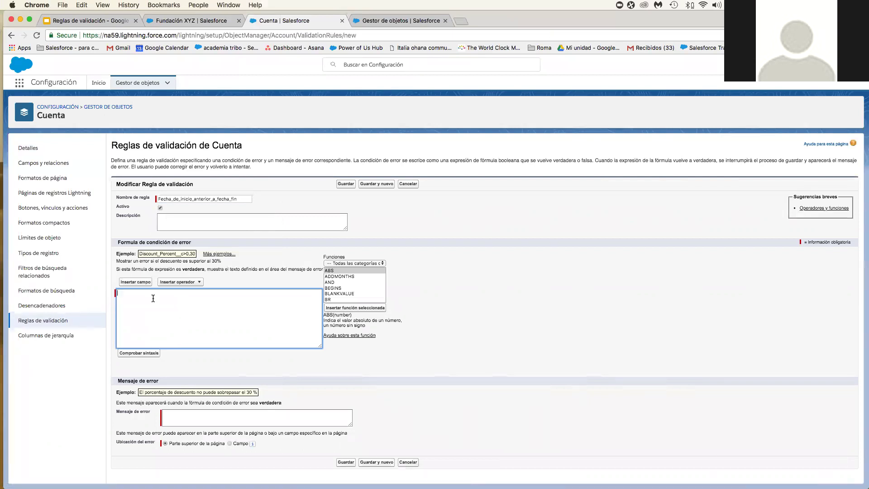
{"action": "type", "text": "fi"}
{"action": "type", "text": "echa de fin"}
{"action": "type", "text": " mayor"}
{"action": "type", "text": " a fecha de in"}
{"action": "type", "text": "icio"}
- Insert the account's Fecha fin de contrato field below the note in the formula, followed by the greater-than operator
{"action": "left_click", "coordinate": [134, 281]}
{"action": "left_click", "coordinate": [392, 296]}
{"action": "scroll", "coordinate": [394, 303], "scroll_direction": "down", "scroll_amount": 5}
{"action": "left_click", "coordinate": [398, 286]}
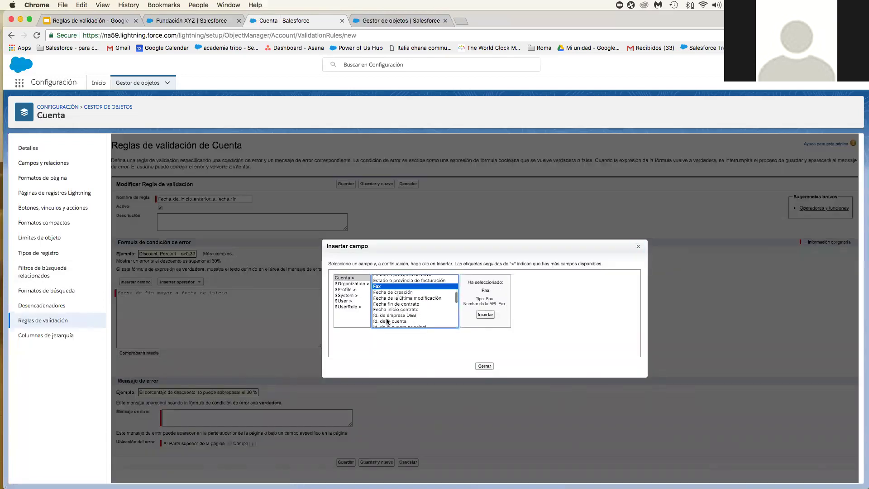
{"action": "scroll", "coordinate": [400, 317], "scroll_direction": "down", "scroll_amount": 1}
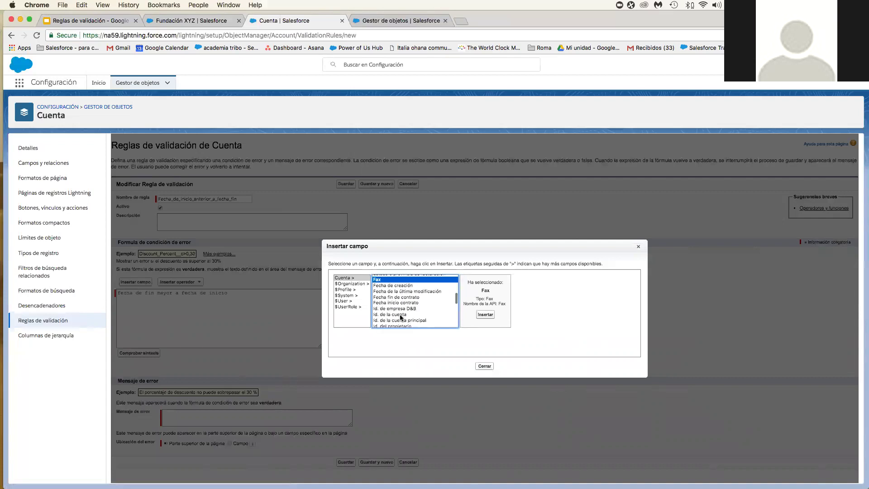
{"action": "left_click", "coordinate": [401, 297]}
{"action": "left_click", "coordinate": [485, 314]}
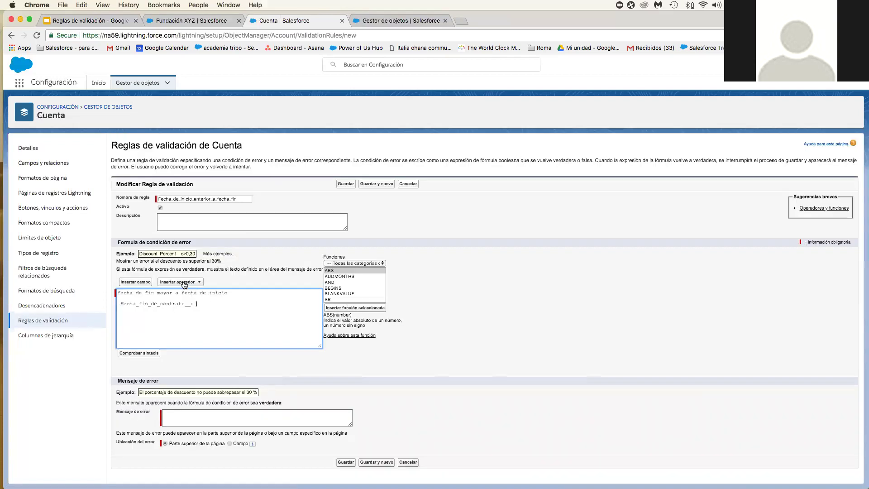
{"action": "left_click", "coordinate": [184, 282]}
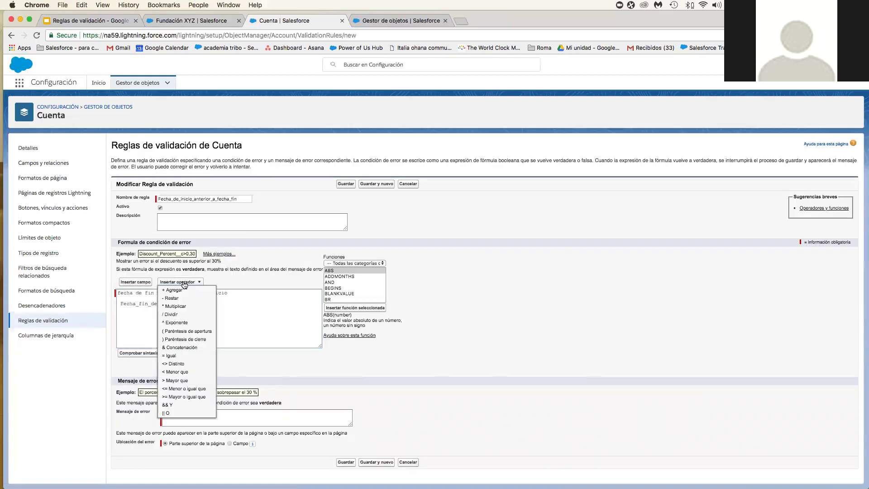
{"action": "left_click", "coordinate": [191, 381]}
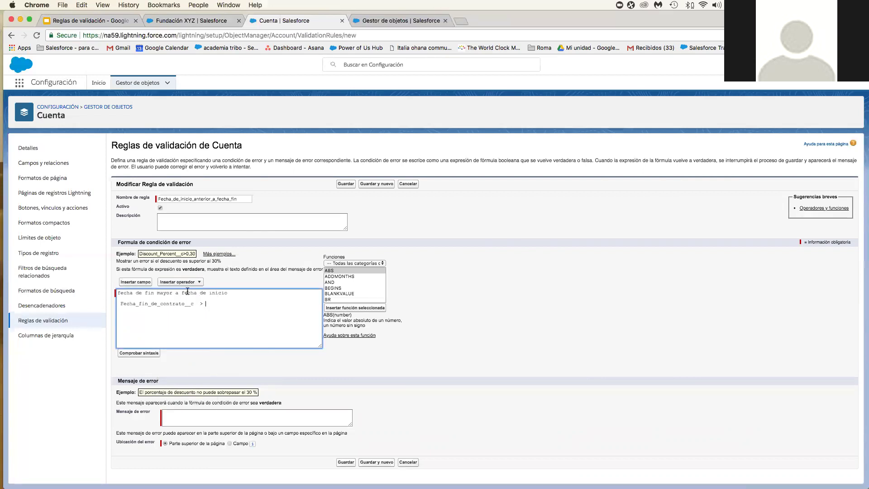
- Insert the account's Fecha inicio contrato field after the greater-than operator in the formula
{"action": "left_click", "coordinate": [135, 282]}
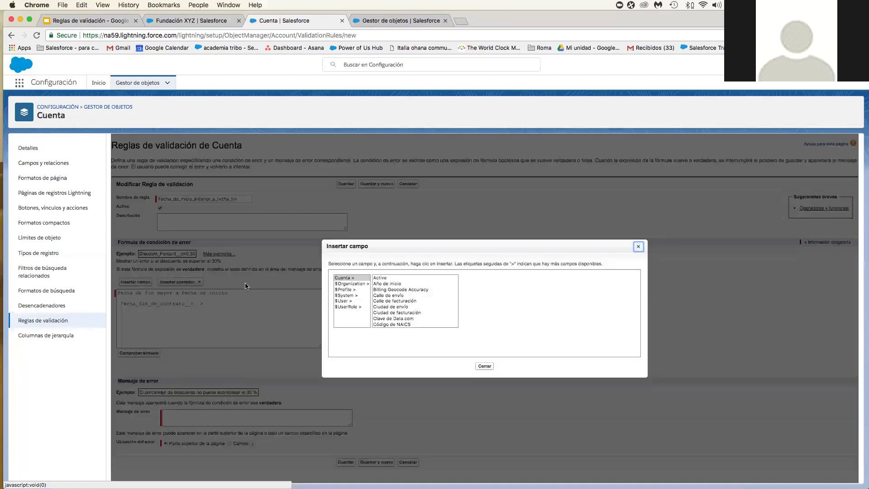
{"action": "left_click", "coordinate": [393, 301]}
{"action": "left_click", "coordinate": [397, 319]}
{"action": "scroll", "coordinate": [400, 317], "scroll_direction": "down", "scroll_amount": 2}
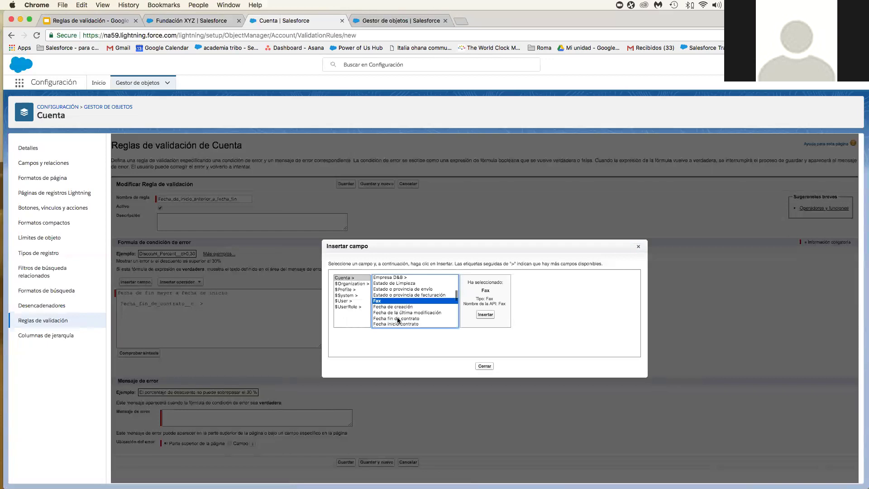
{"action": "scroll", "coordinate": [402, 312], "scroll_direction": "down", "scroll_amount": 2}
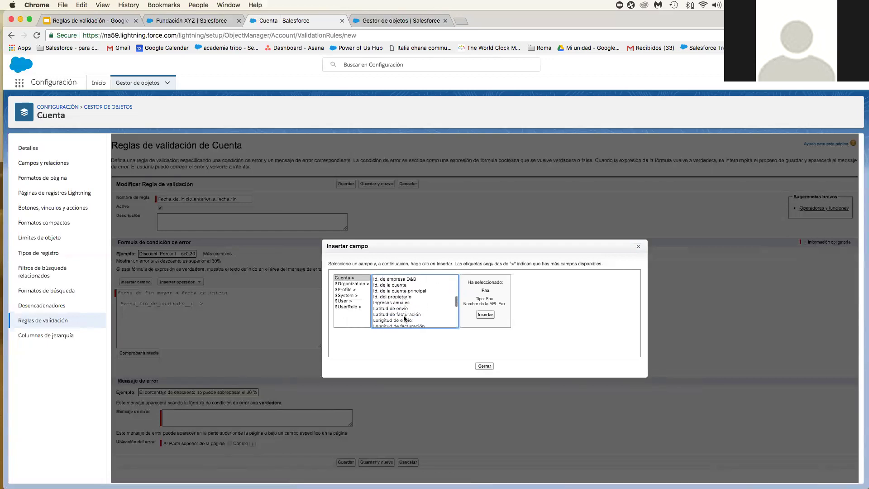
{"action": "left_click", "coordinate": [400, 298]}
{"action": "left_click", "coordinate": [400, 295]}
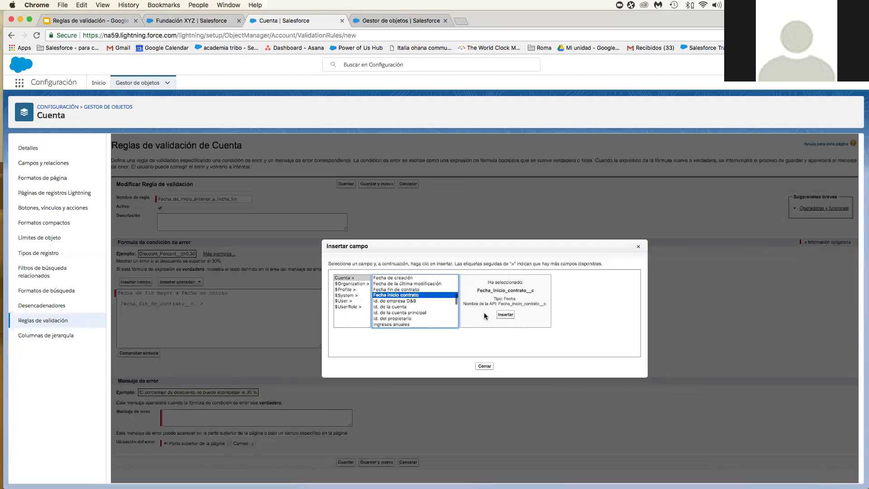
{"action": "left_click", "coordinate": [487, 316]}
- Delete the plain-language note and the blank space above the date comparison and check the formula's syntax
{"action": "left_click_drag", "start_coordinate": [228, 292], "coordinate": [116, 293]}
{"action": "key", "text": "BackSpace"}
{"action": "key", "text": "Delete"}
{"action": "key", "text": "Delete"}
{"action": "key", "text": "Delete"}
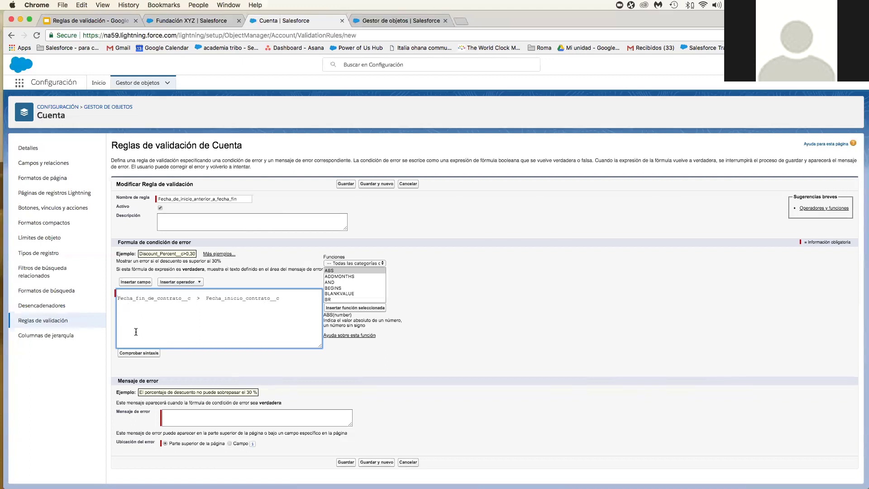
{"action": "left_click", "coordinate": [134, 355]}
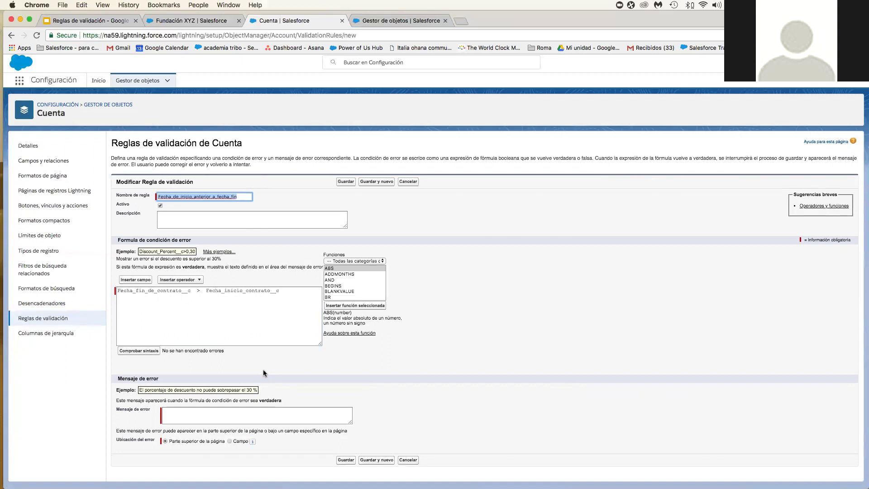
- Set the error message to "fecha de inicio tiene que ser anterior a fecha de fin!" and save the validation rule
{"action": "left_click", "coordinate": [236, 417]}
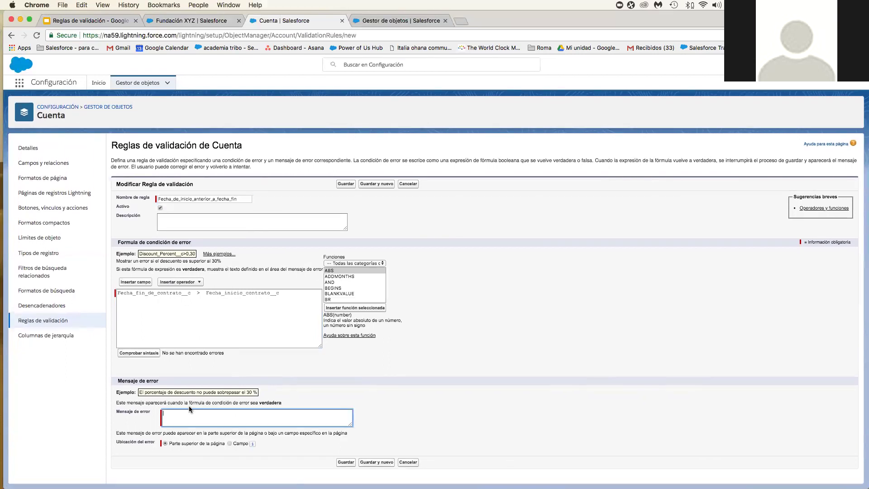
{"action": "type", "text": "fecha de inicio tiene que ser anterior a fecha de fin!"}
{"action": "left_click", "coordinate": [346, 464]}
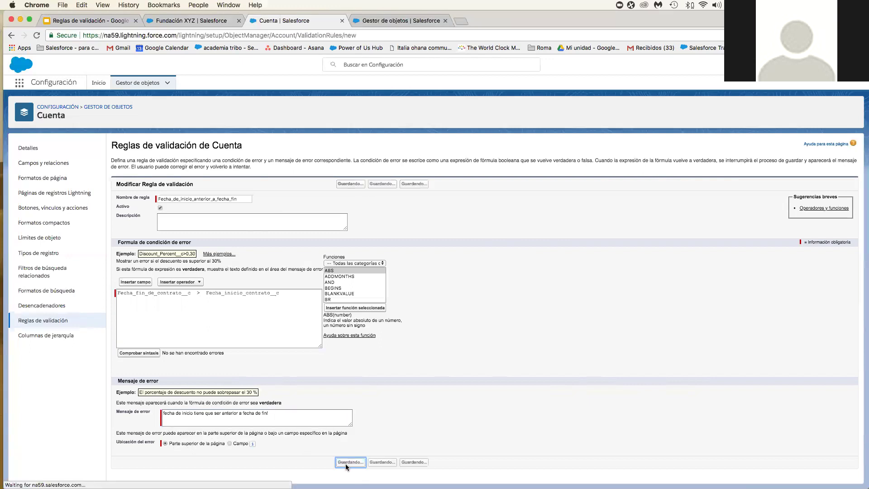
- On the Fundación XYZ account, enter contract name "test", start date 9/13/2018 and end date 9/5/2018, and save the record
{"action": "left_click", "coordinate": [194, 20]}
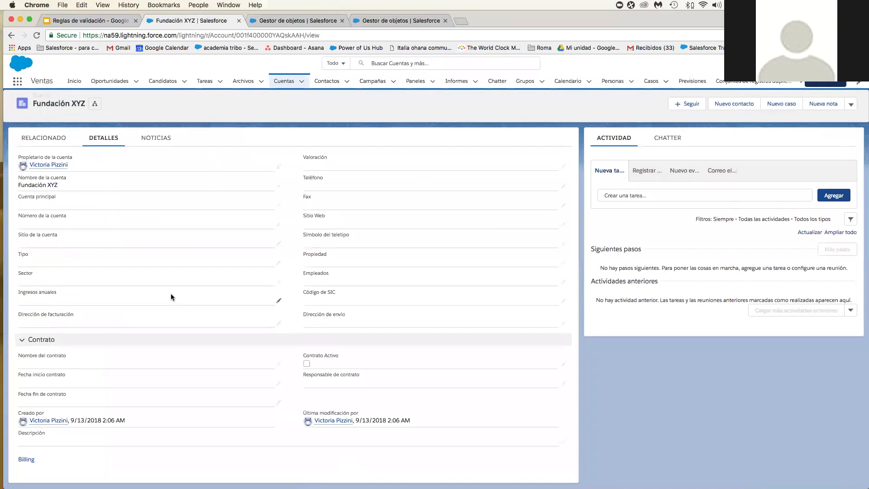
{"action": "left_click", "coordinate": [279, 367]}
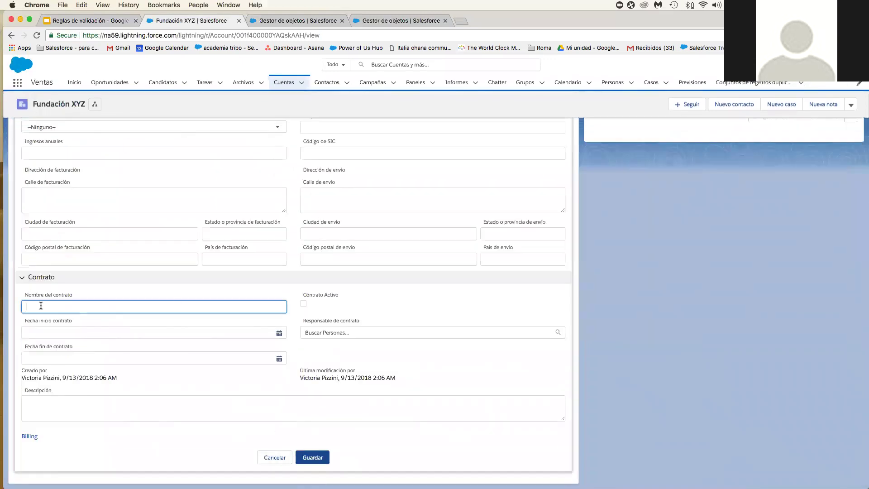
{"action": "type", "text": "test"}
{"action": "left_click", "coordinate": [43, 331]}
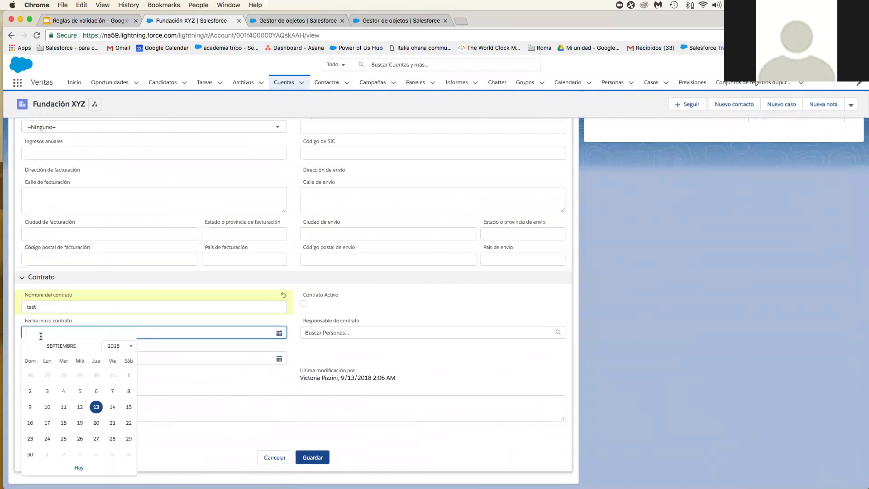
{"action": "left_click", "coordinate": [96, 406]}
{"action": "left_click", "coordinate": [61, 358]}
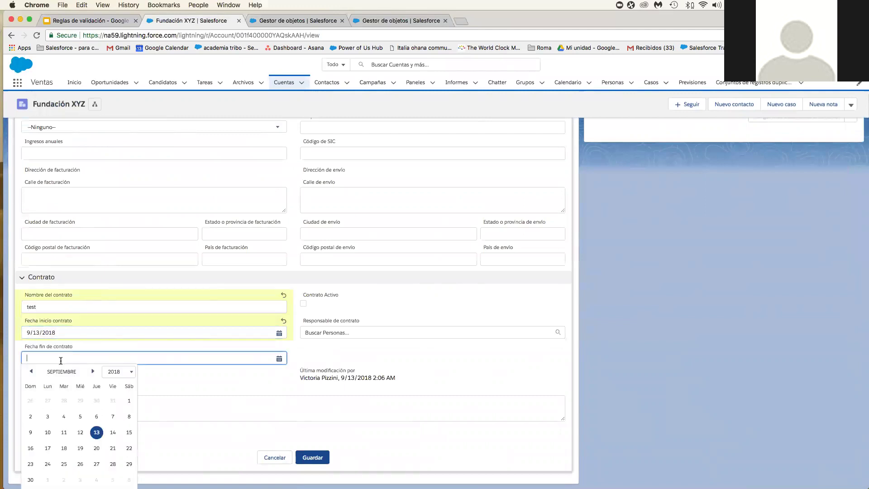
{"action": "left_click", "coordinate": [79, 417]}
{"action": "left_click", "coordinate": [311, 458]}
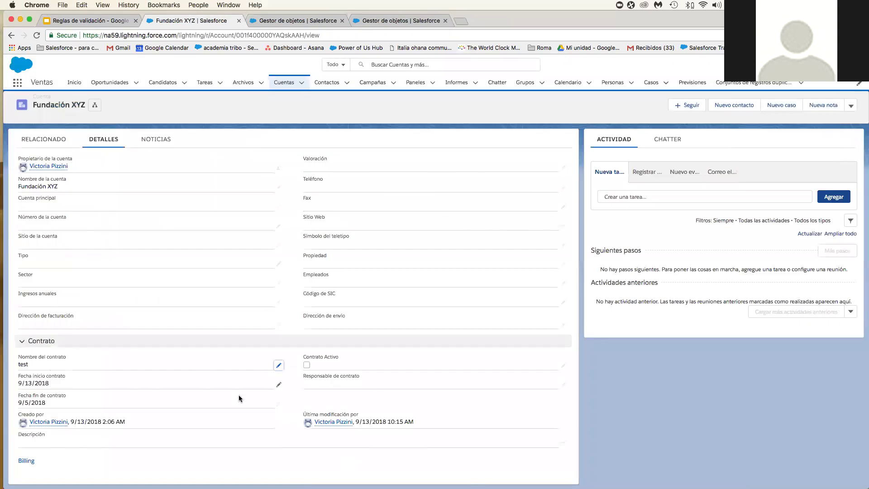
- Try to save the account's contract with Fecha fin de contrato set to 9/20/2018
{"action": "left_click", "coordinate": [280, 403]}
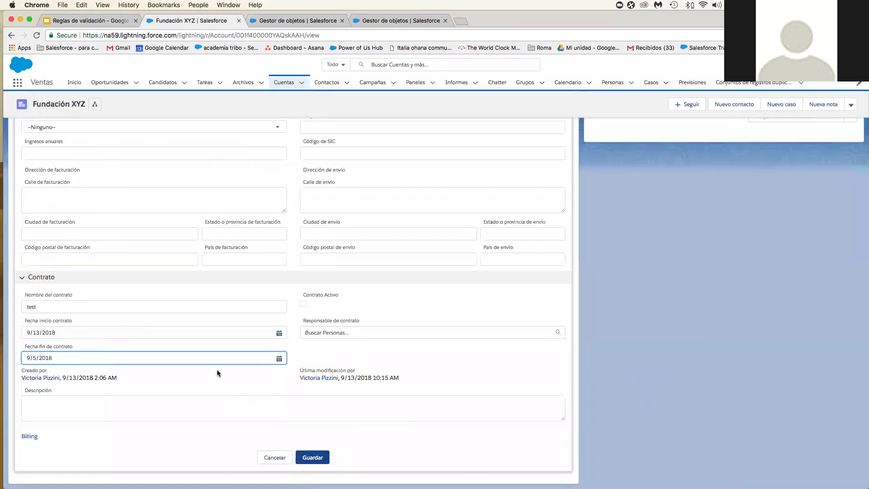
{"action": "left_click", "coordinate": [62, 359]}
{"action": "left_click", "coordinate": [96, 449]}
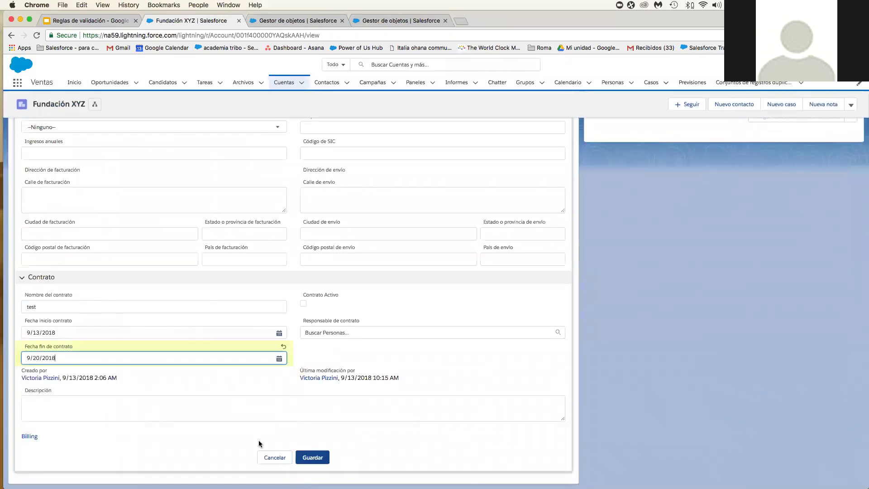
{"action": "left_click", "coordinate": [326, 458]}
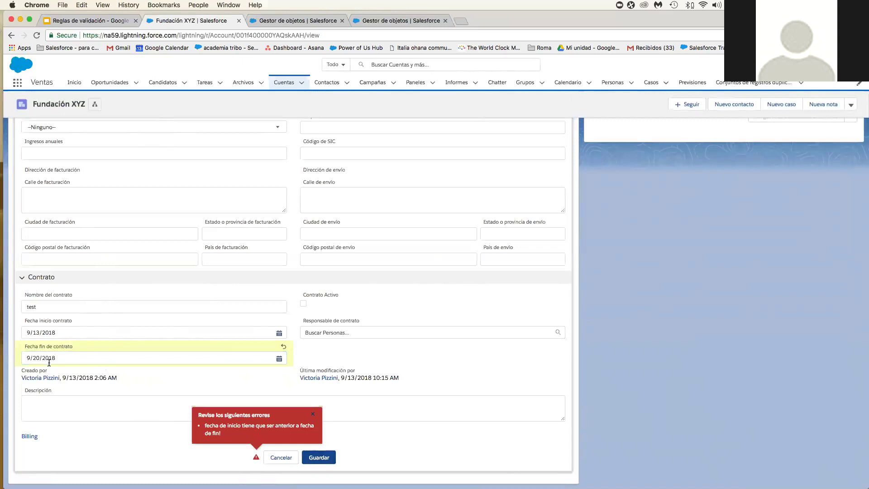
- Edit the account's validation rule, replace the greater-than operator between the two dates with the less-than operator, and save the rule
{"action": "left_click", "coordinate": [297, 20]}
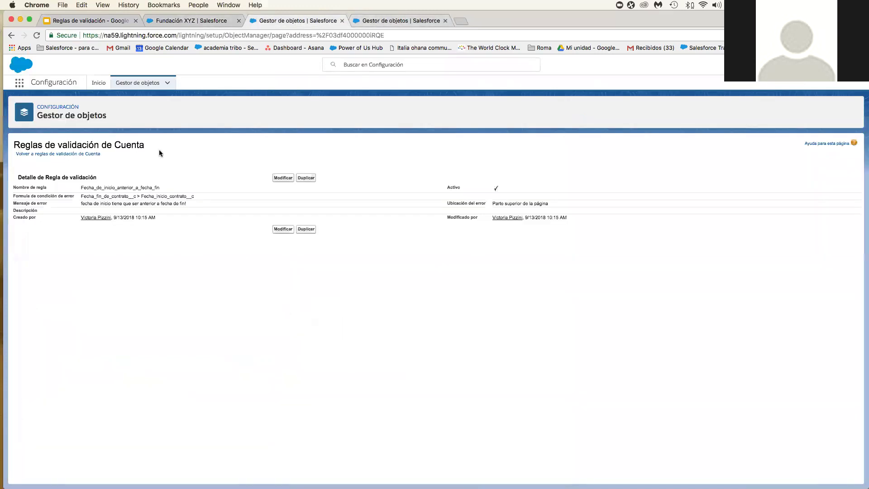
{"action": "left_click_drag", "start_coordinate": [100, 197], "coordinate": [114, 198]}
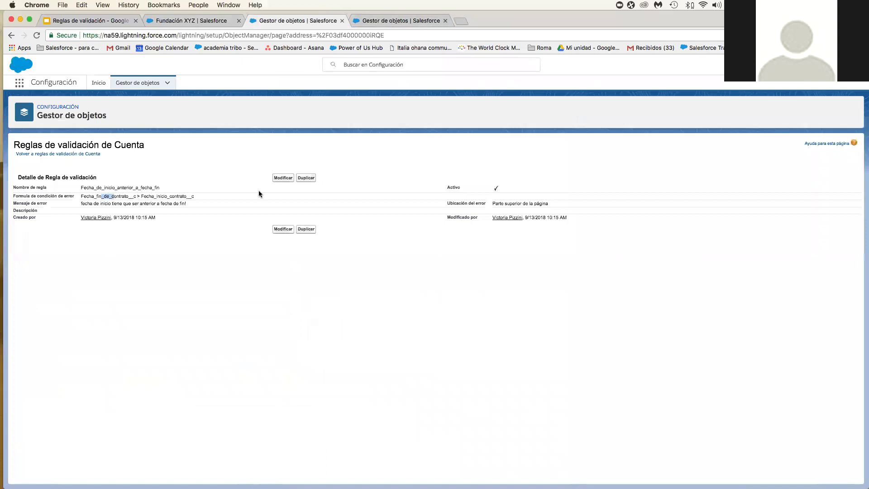
{"action": "left_click", "coordinate": [280, 179]}
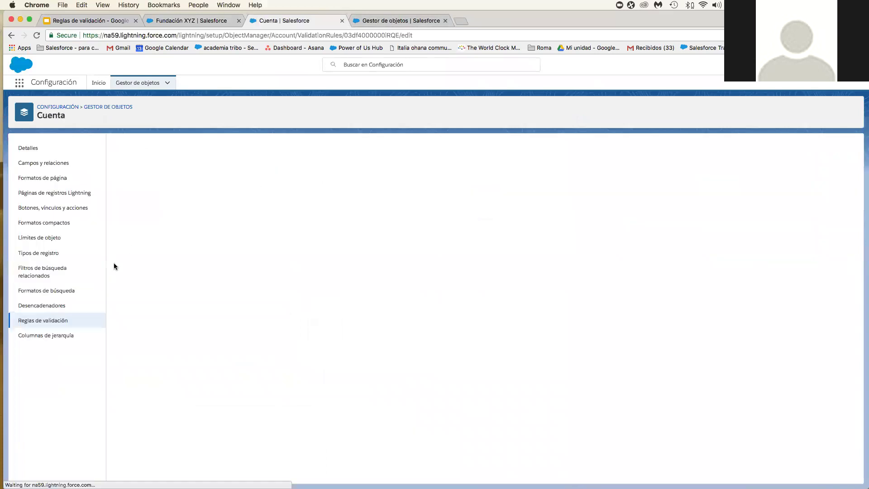
{"action": "left_click", "coordinate": [199, 292]}
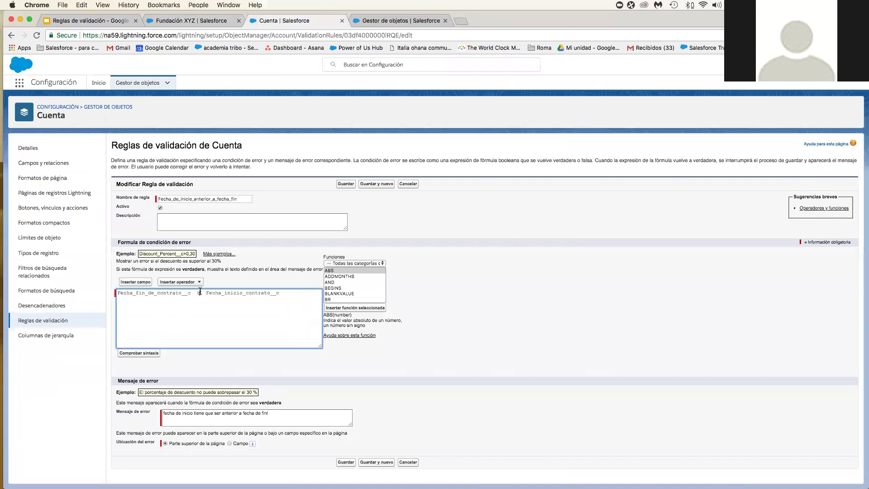
{"action": "key", "text": "BackSpace"}
{"action": "left_click", "coordinate": [178, 283]}
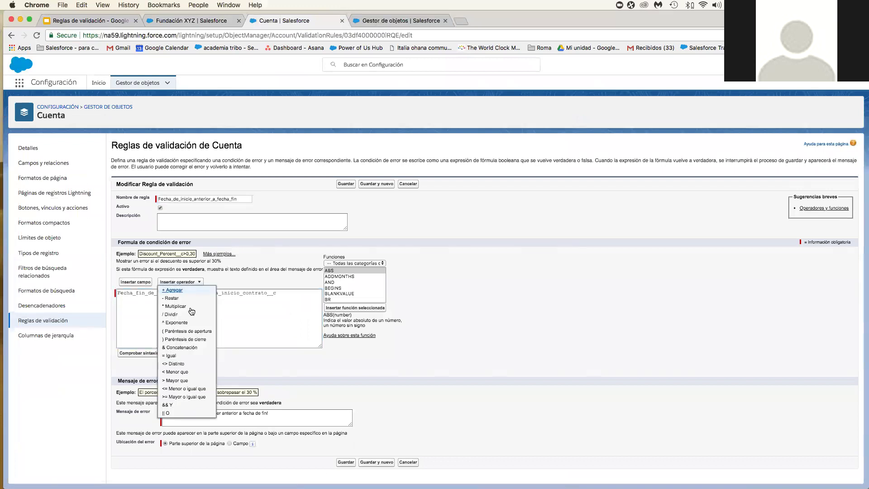
{"action": "left_click", "coordinate": [177, 371]}
{"action": "left_click", "coordinate": [345, 462]}
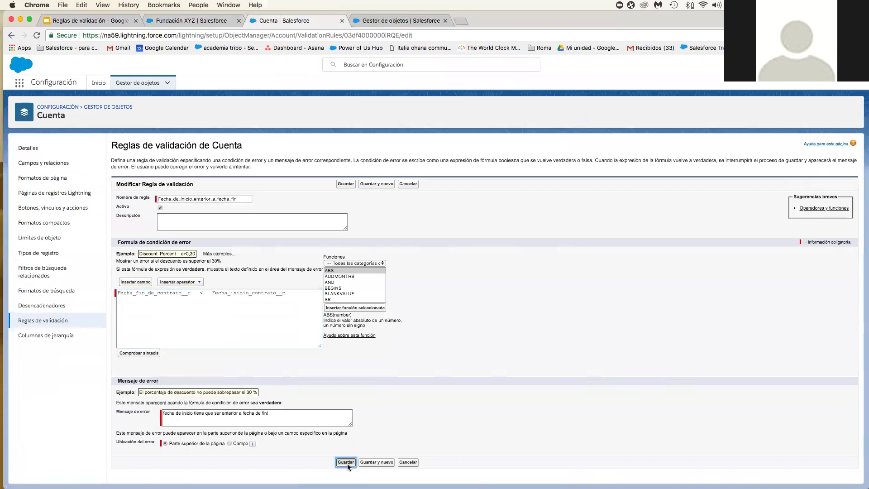
- Discard the pending edit on the Fundación XYZ account and try to save it with Fecha fin de contrato set to 9/12/2018
{"action": "left_click", "coordinate": [203, 22]}
{"action": "left_click", "coordinate": [285, 457]}
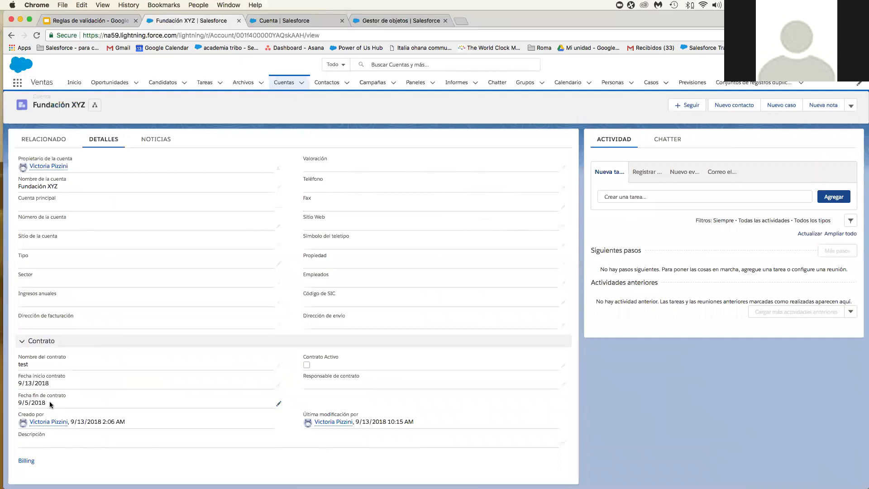
{"action": "double_click", "coordinate": [50, 400]}
{"action": "left_click", "coordinate": [64, 361]}
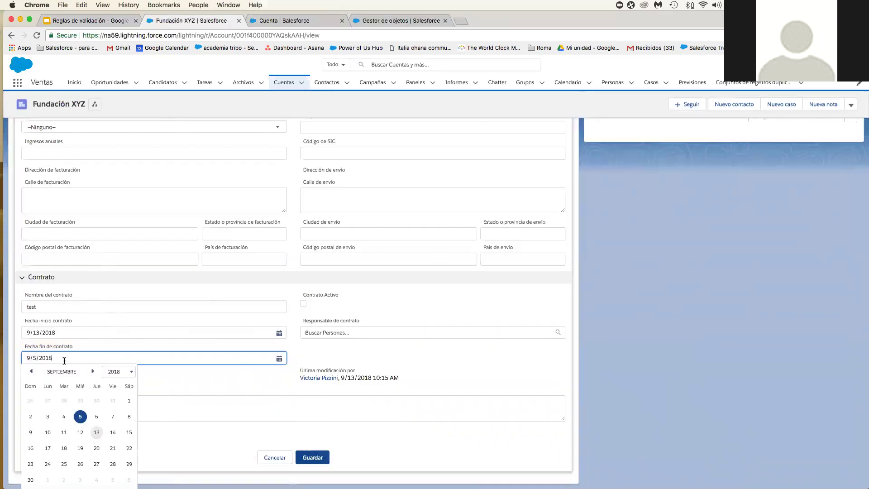
{"action": "left_click", "coordinate": [80, 433]}
{"action": "left_click", "coordinate": [321, 454]}
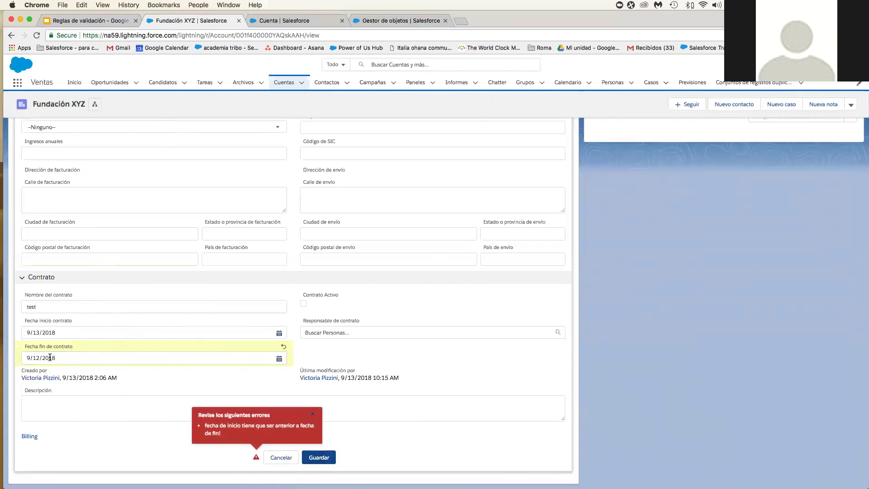
- Set the account's Fecha fin de contrato to 9/27/2018 and save the record
{"action": "left_click", "coordinate": [58, 358]}
{"action": "left_click", "coordinate": [95, 464]}
{"action": "left_click", "coordinate": [326, 461]}
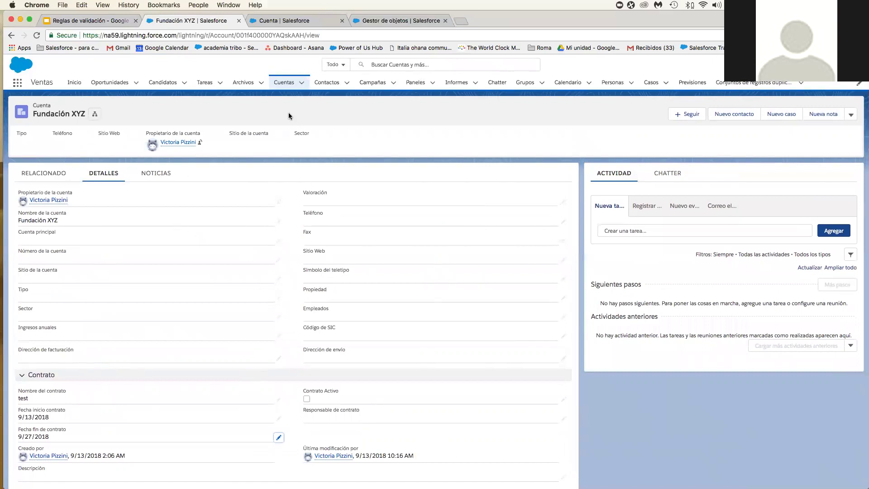
- Open the recently viewed candidate's details and go to the Candidato object's configuration
{"action": "left_click", "coordinate": [163, 84]}
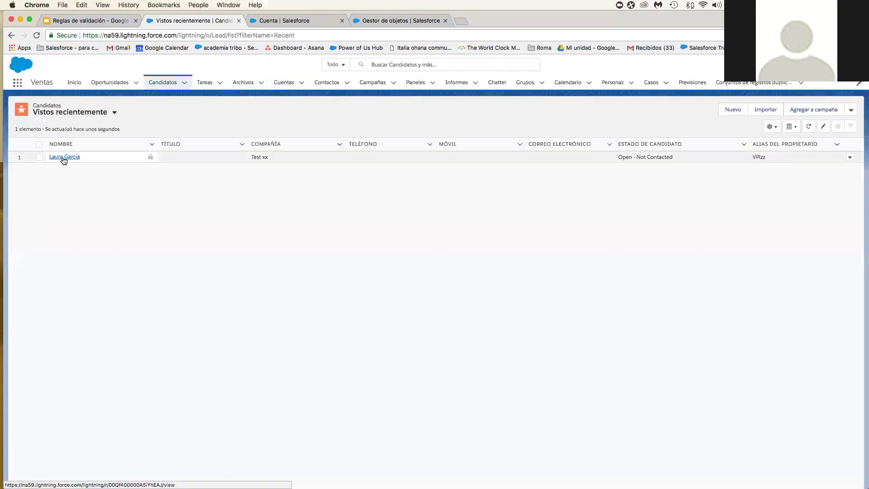
{"action": "left_click", "coordinate": [63, 157]}
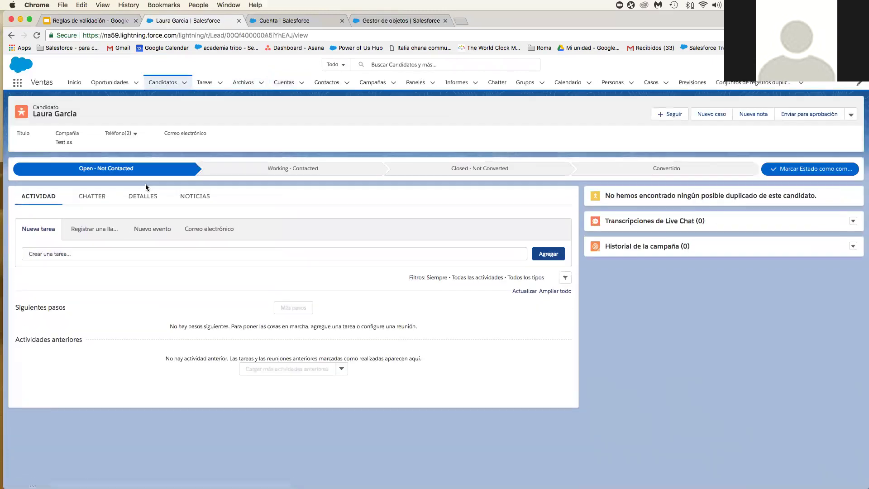
{"action": "left_click", "coordinate": [144, 196]}
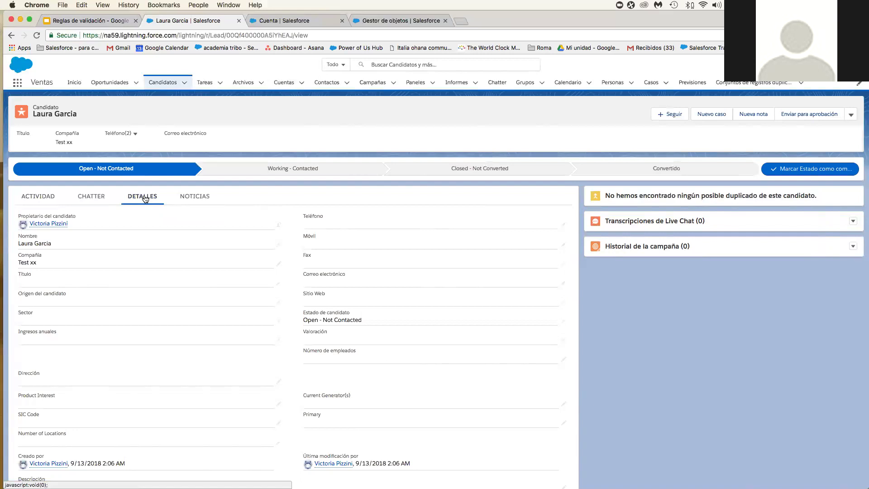
{"action": "left_click", "coordinate": [828, 65]}
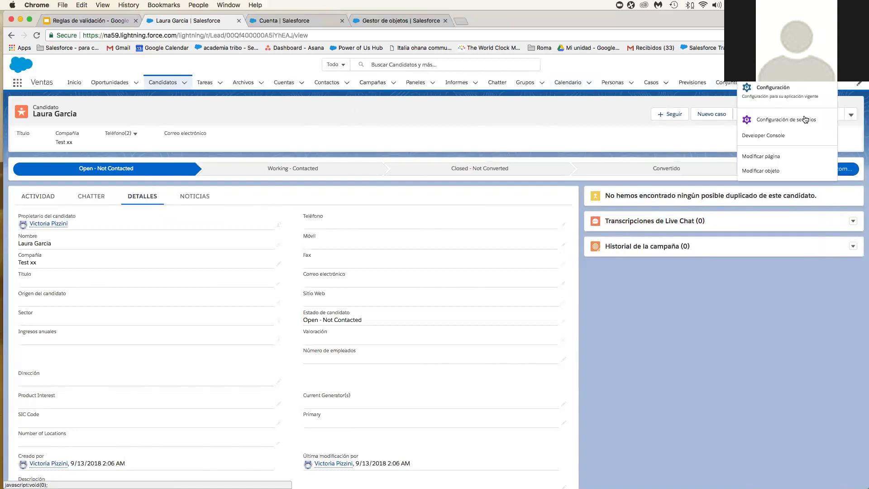
{"action": "left_click", "coordinate": [770, 171]}
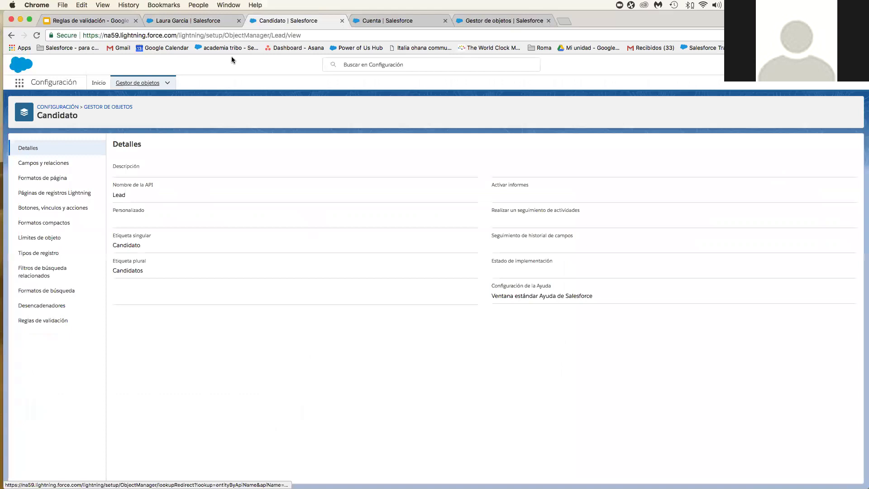
- Start a new validation rule for the Candidato object and name it Conversión_sin_email
{"action": "left_click", "coordinate": [54, 321]}
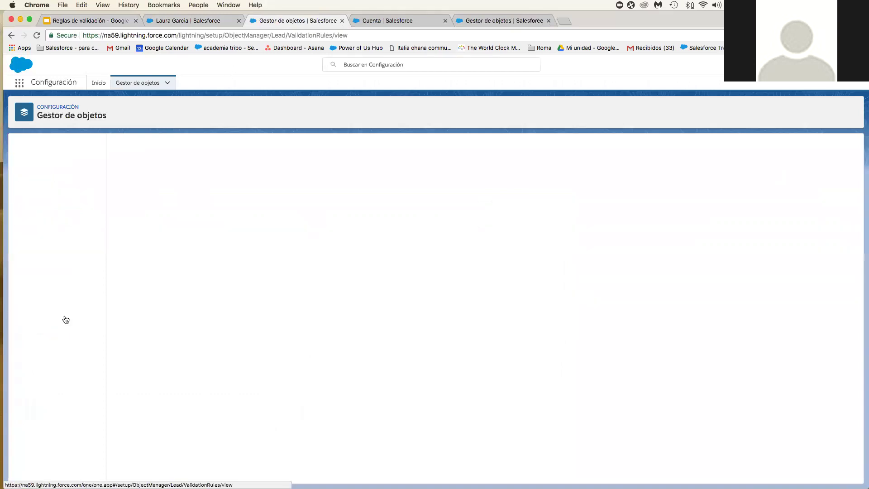
{"action": "left_click", "coordinate": [844, 148]}
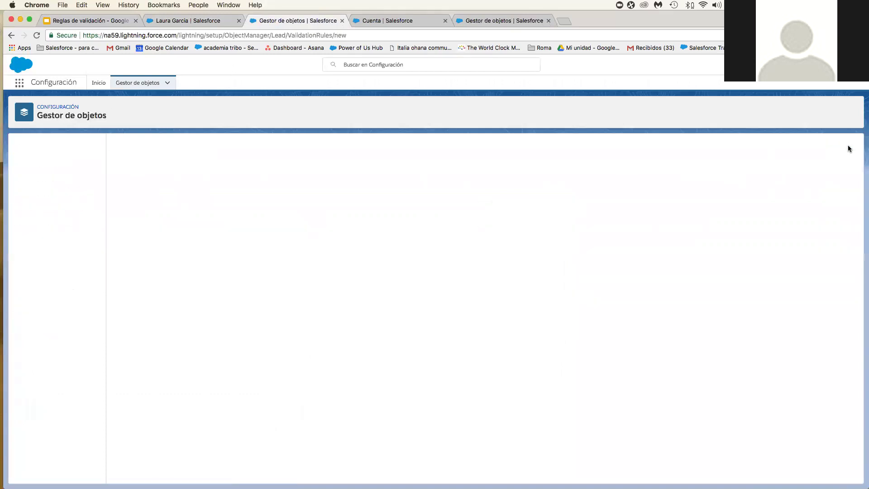
{"action": "left_click", "coordinate": [179, 200]}
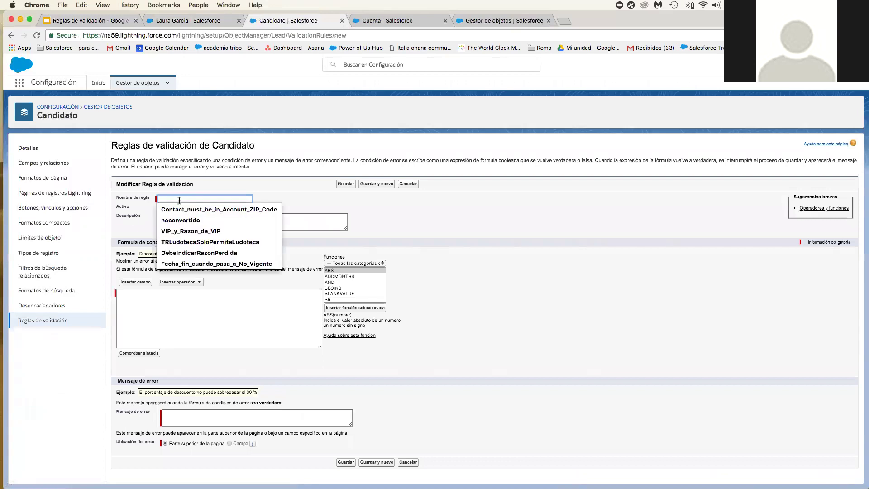
{"action": "type", "text": "Co"}
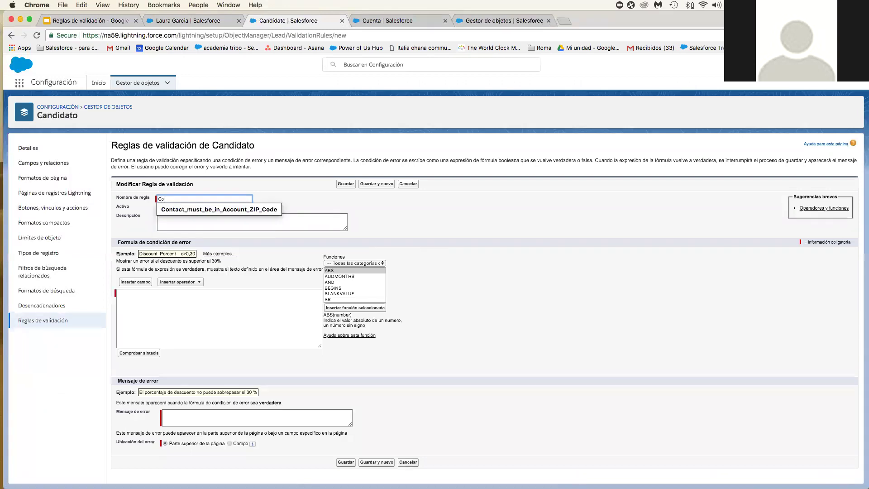
{"action": "type", "text": "nversión sin"}
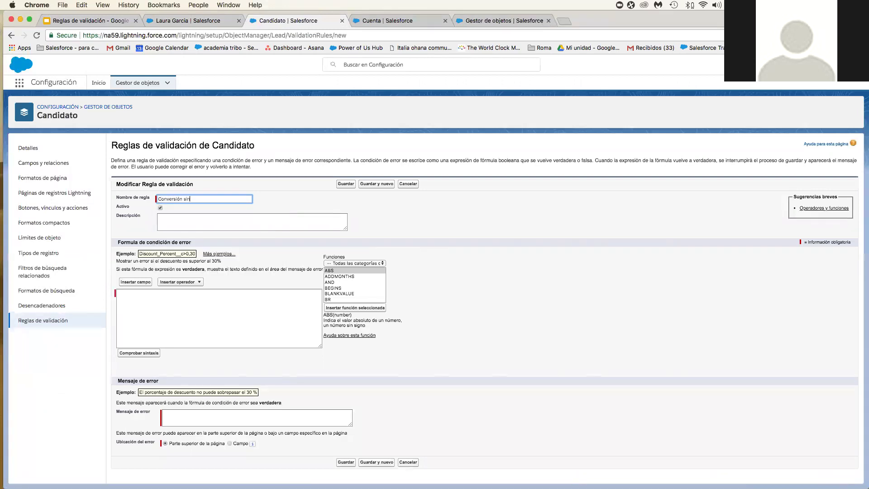
{"action": "type", "text": " email"}
{"action": "left_click", "coordinate": [176, 217]}
- Enter ISCONVERTED in the error condition formula, followed by the && operator
{"action": "left_click", "coordinate": [146, 304]}
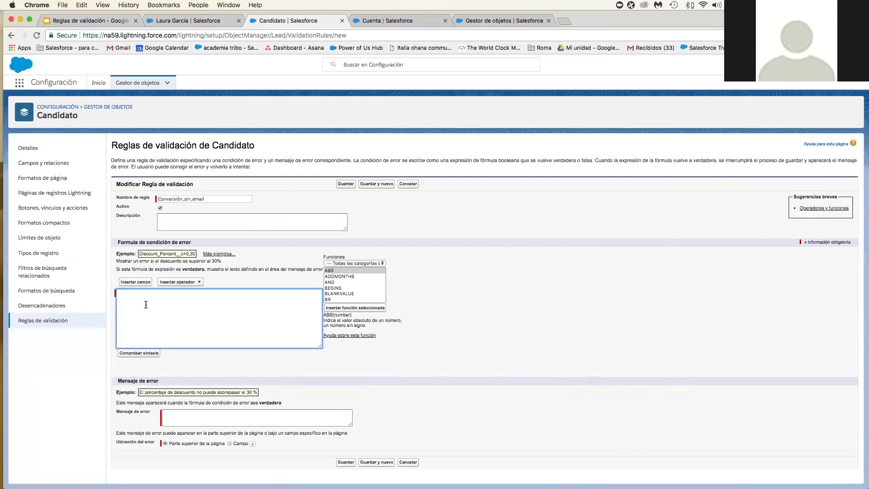
{"action": "type", "text": "isis"}
{"action": "key", "text": "BackSpace"}
{"action": "key", "text": "BackSpace"}
{"action": "type", "text": "iSCONVERTED"}
{"action": "left_click", "coordinate": [179, 282]}
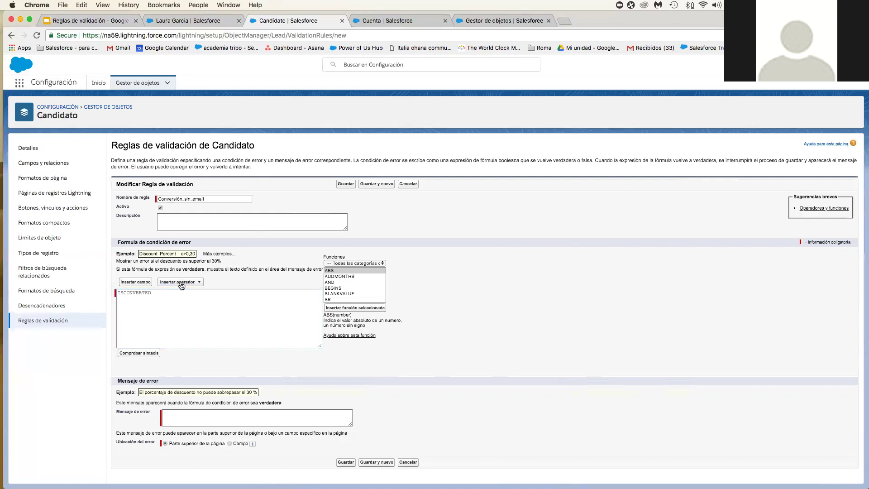
{"action": "left_click", "coordinate": [167, 404]}
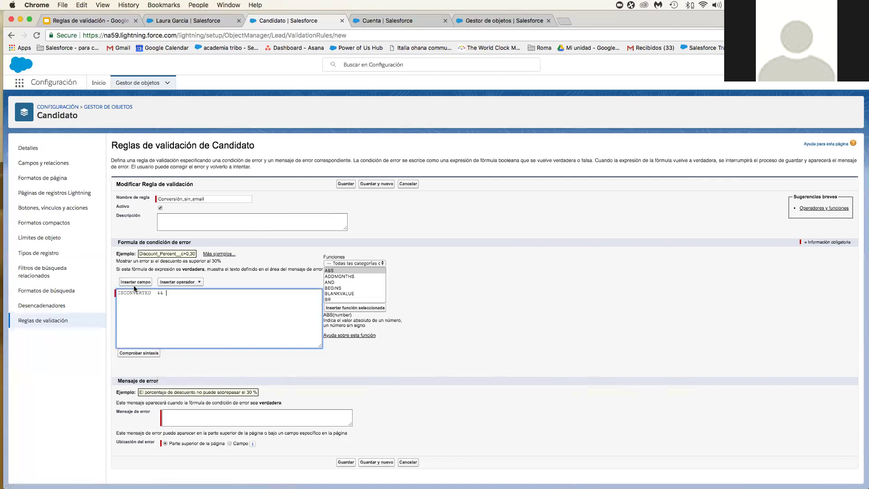
- Insert the ISBLANK function after the && operator in the formula
{"action": "left_click", "coordinate": [341, 288]}
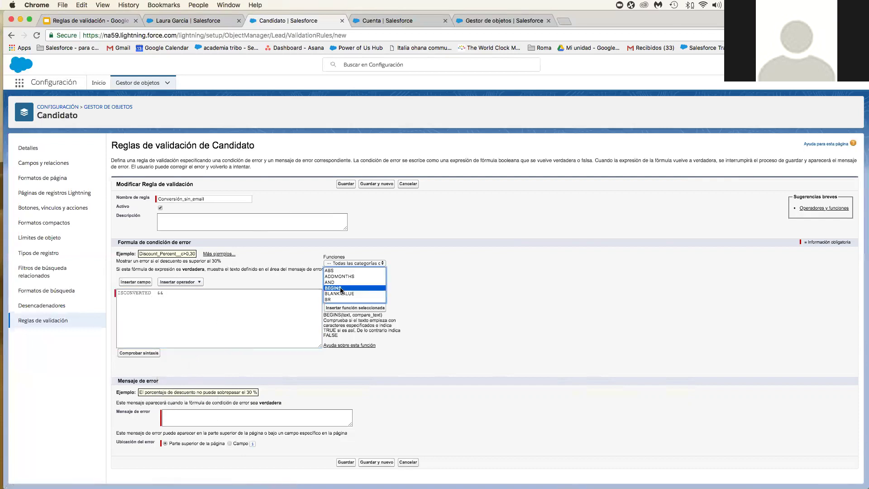
{"action": "key", "text": "i"}
{"action": "scroll", "coordinate": [349, 288], "scroll_direction": "down", "scroll_amount": 1}
{"action": "left_click", "coordinate": [341, 282]}
{"action": "left_click", "coordinate": [348, 308]}
- Replace the expression placeholder inside ISBLANK with the candidate's Correo electrónico field (Email)
{"action": "double_click", "coordinate": [203, 292]}
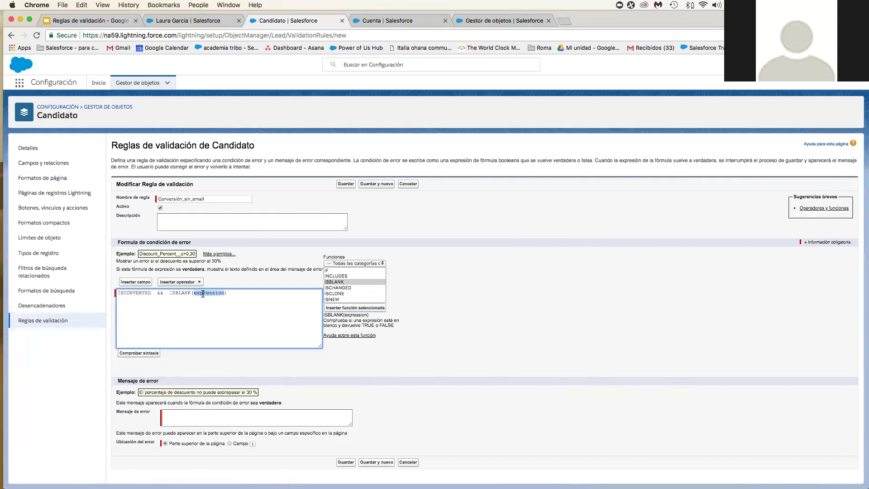
{"action": "left_click", "coordinate": [135, 282]}
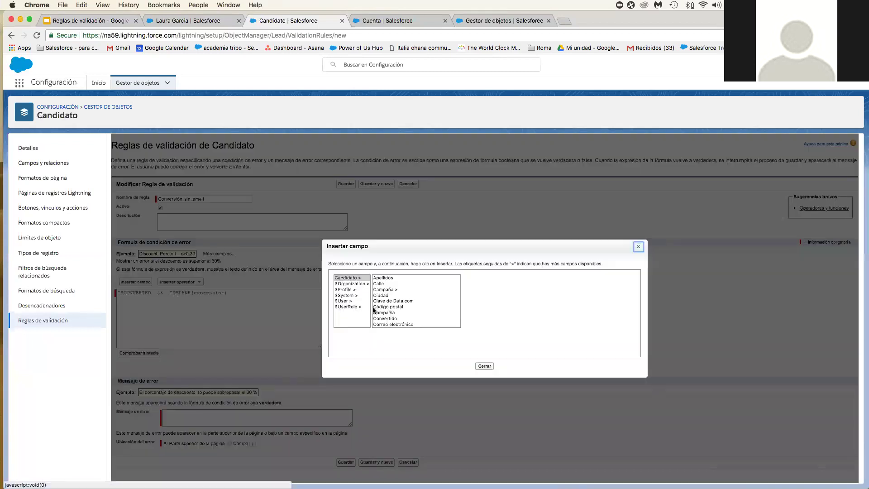
{"action": "left_click", "coordinate": [390, 312]}
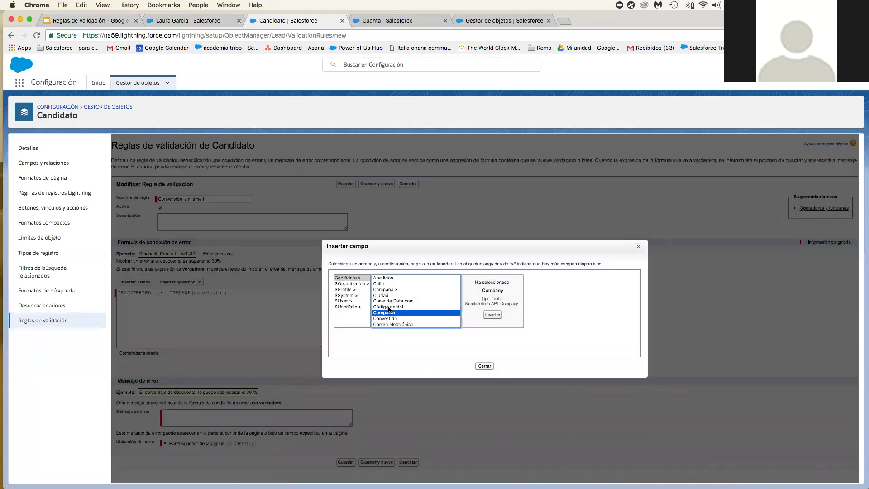
{"action": "left_click", "coordinate": [393, 324]}
{"action": "left_click", "coordinate": [492, 314]}
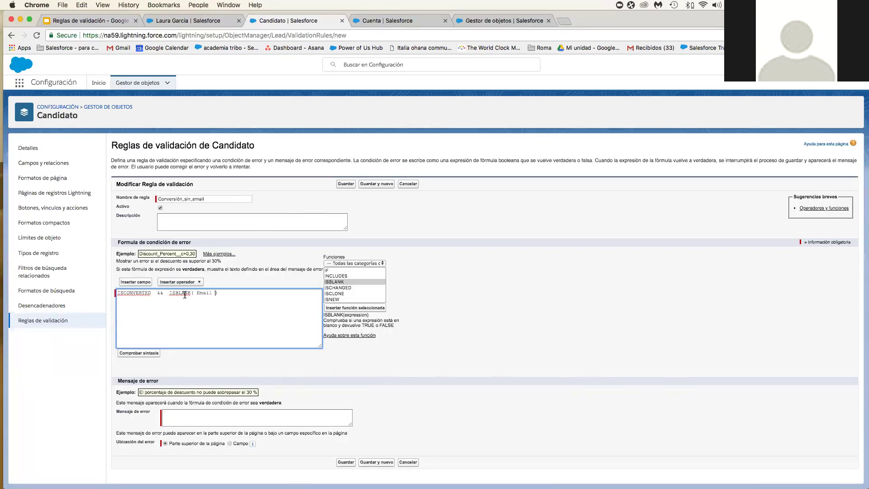
- Set the rule's error message to "ATENCION! debe indicar el mail para convertir" and try to save the rule
{"action": "left_click", "coordinate": [177, 421]}
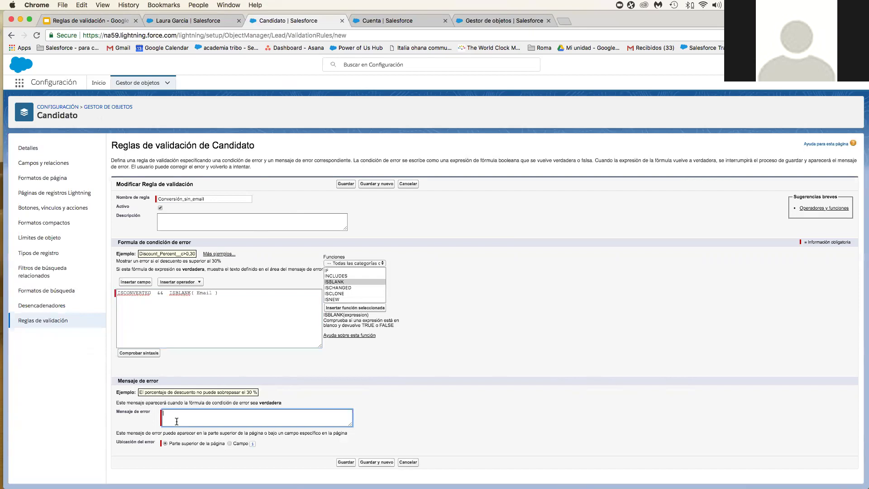
{"action": "type", "text": "ATENCION! debe indicar el mail para convertir"}
{"action": "left_click", "coordinate": [345, 462]}
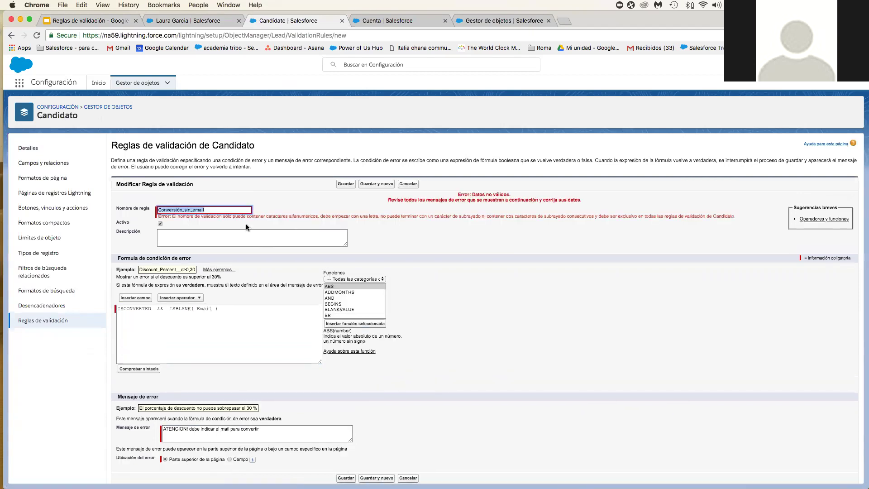
- Rename the validation rule to Conversion_sin_email, without the accent, and save it
{"action": "left_click", "coordinate": [214, 209]}
{"action": "left_click", "coordinate": [291, 220]}
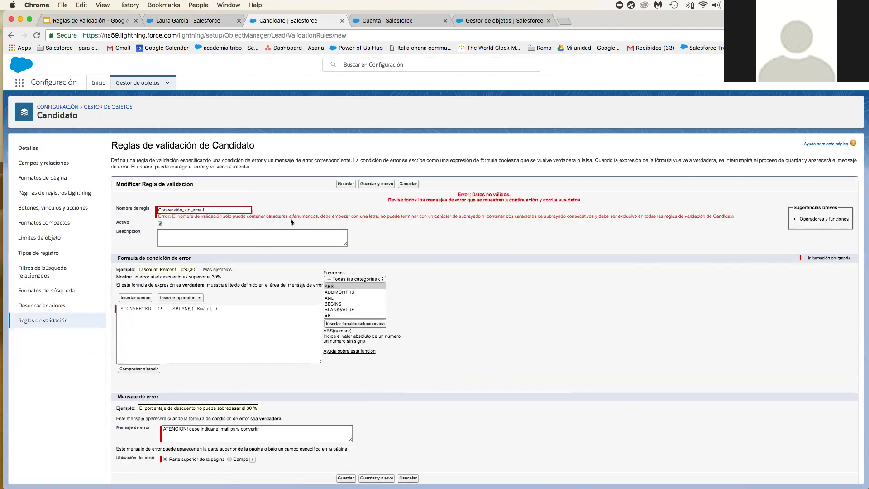
{"action": "left_click", "coordinate": [180, 209]}
{"action": "key", "text": "BackSpace"}
{"action": "type", "text": "o"}
{"action": "left_click", "coordinate": [324, 198]}
{"action": "left_click", "coordinate": [348, 184]}
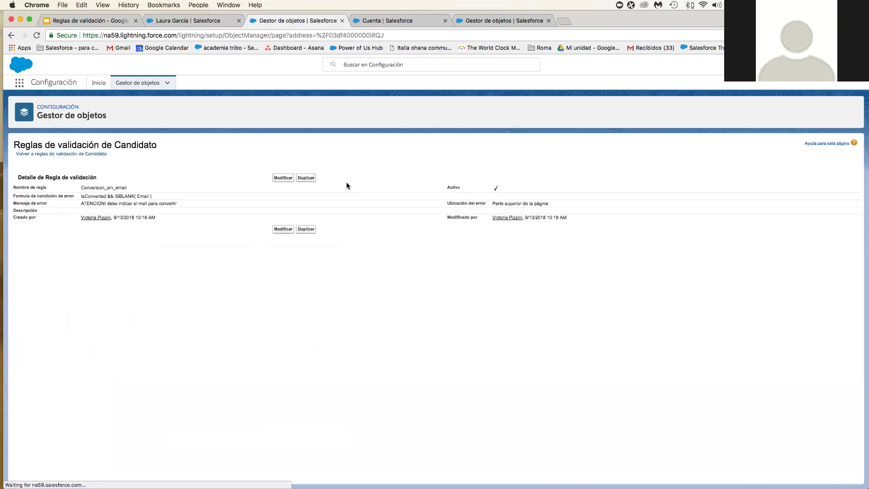
- Return to the open candidate record, try to convert it without an email, and close the conversion dialog
{"action": "left_click", "coordinate": [190, 20]}
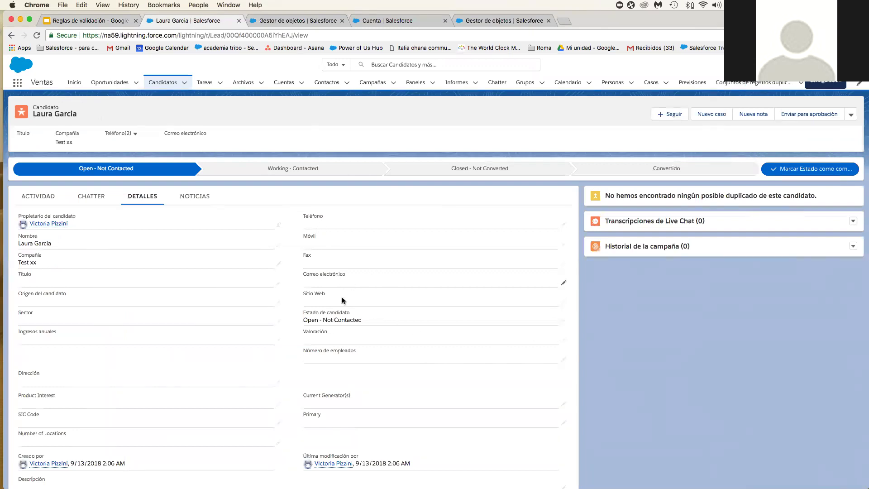
{"action": "left_click", "coordinate": [852, 113]}
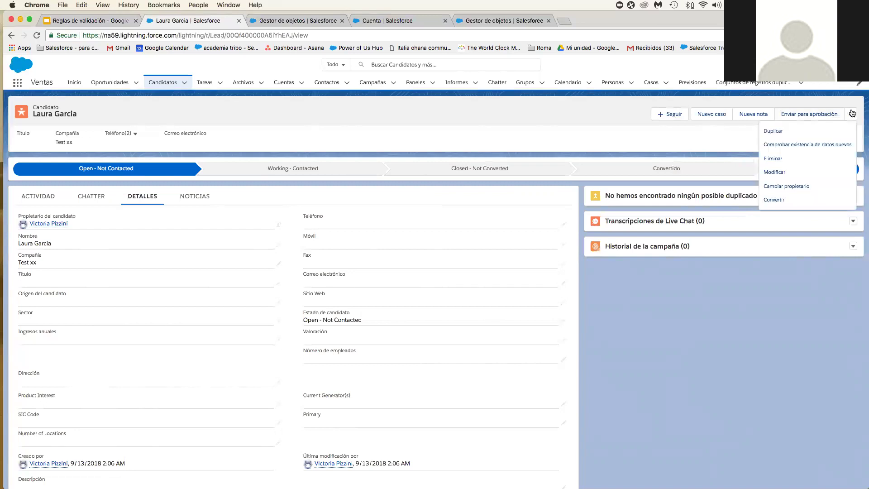
{"action": "left_click", "coordinate": [784, 199]}
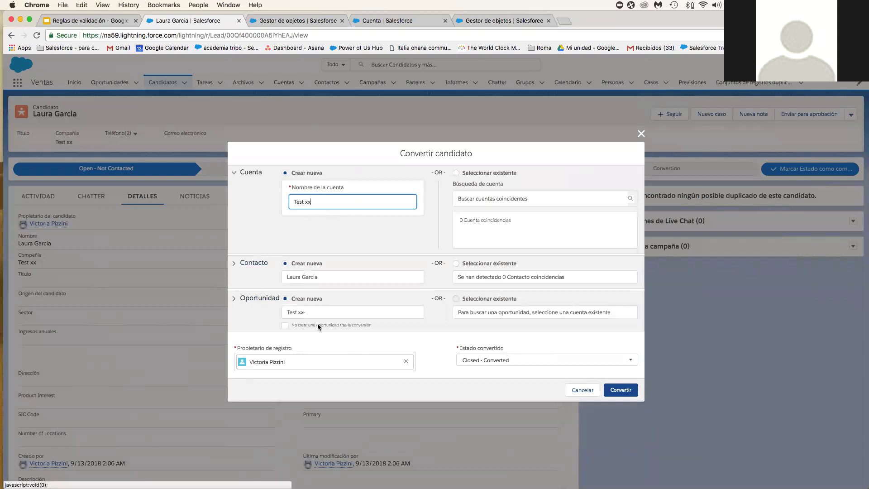
{"action": "left_click", "coordinate": [609, 386]}
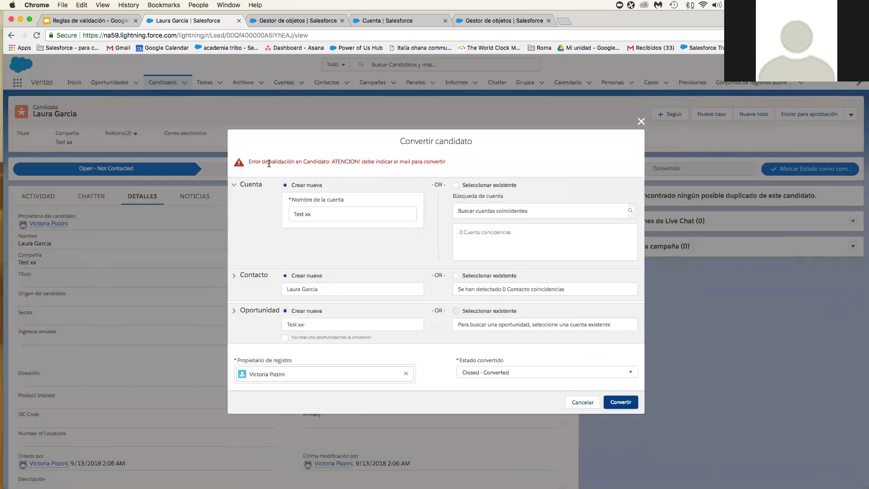
{"action": "left_click_drag", "start_coordinate": [335, 161], "coordinate": [425, 162]}
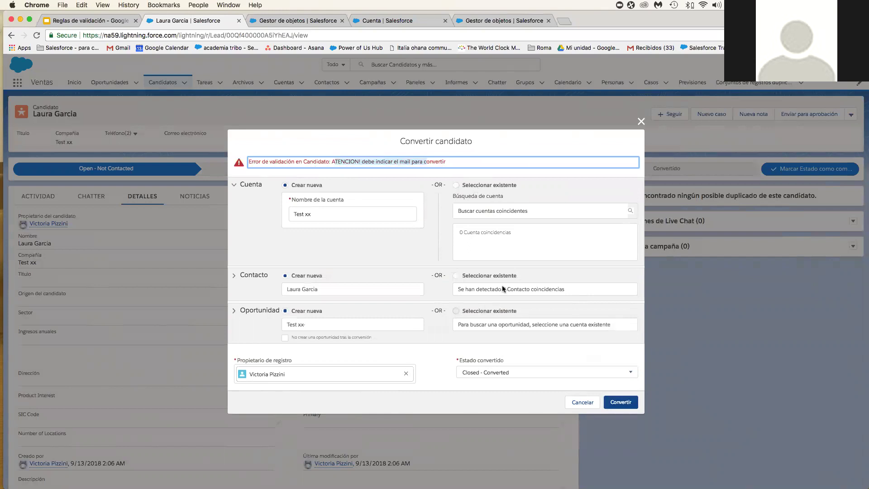
{"action": "left_click", "coordinate": [622, 402]}
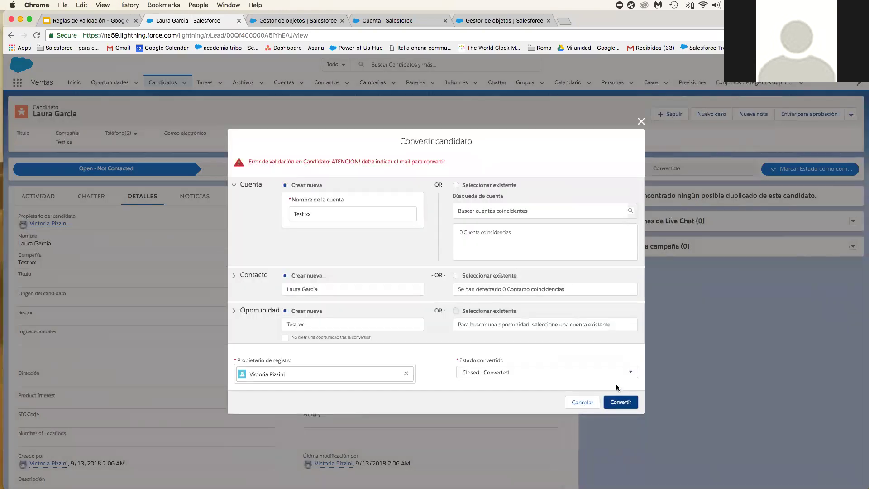
{"action": "left_click", "coordinate": [641, 122]}
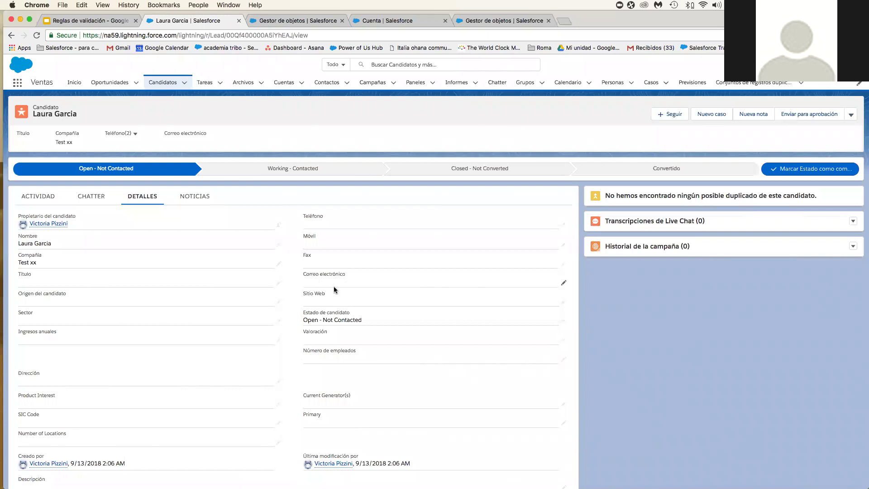
- Fill in the candidate's Correo electrónico field with a test email address and save the record
{"action": "left_click", "coordinate": [564, 284]}
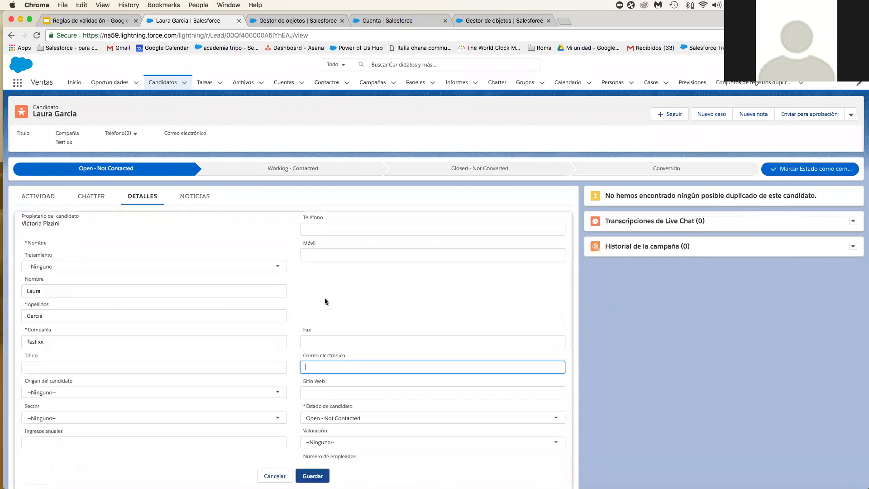
{"action": "type", "text": "test@gmaio"}
{"action": "type", "text": ".com"}
{"action": "left_click", "coordinate": [313, 476]}
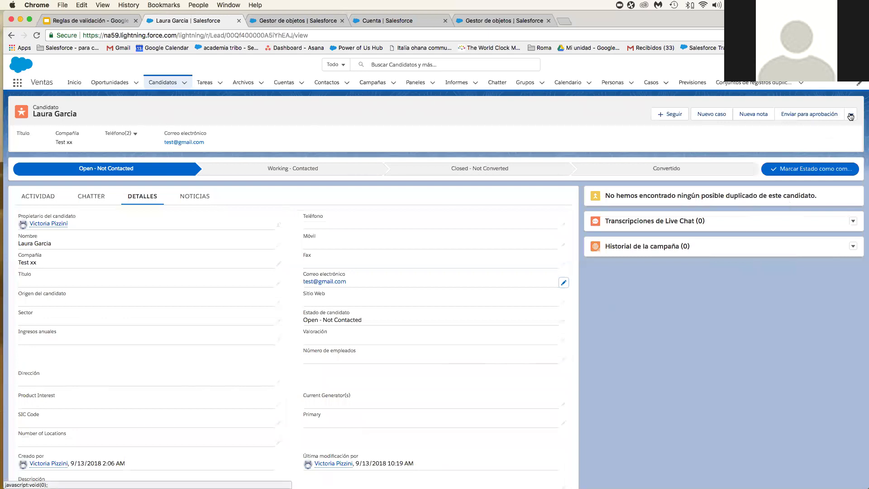
- Convert the candidate with a new account, contact and opportunity, and open the resulting contact record
{"action": "left_click", "coordinate": [850, 114]}
{"action": "left_click", "coordinate": [786, 200]}
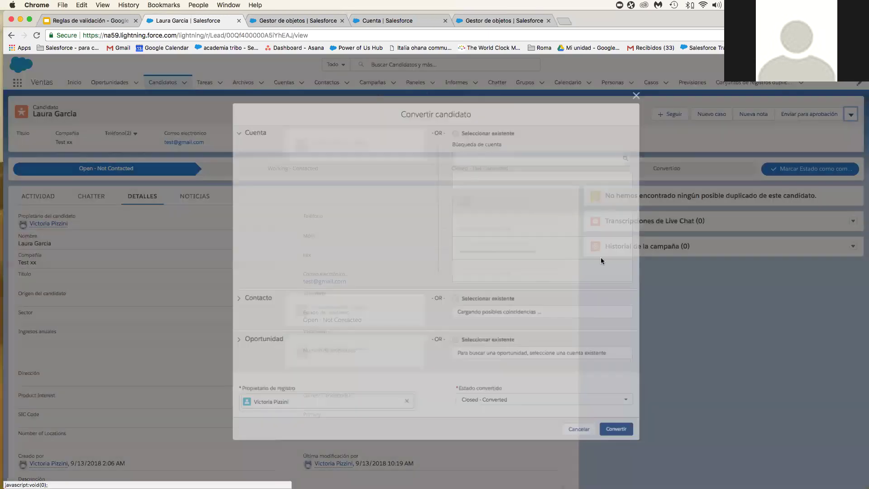
{"action": "left_click", "coordinate": [618, 386]}
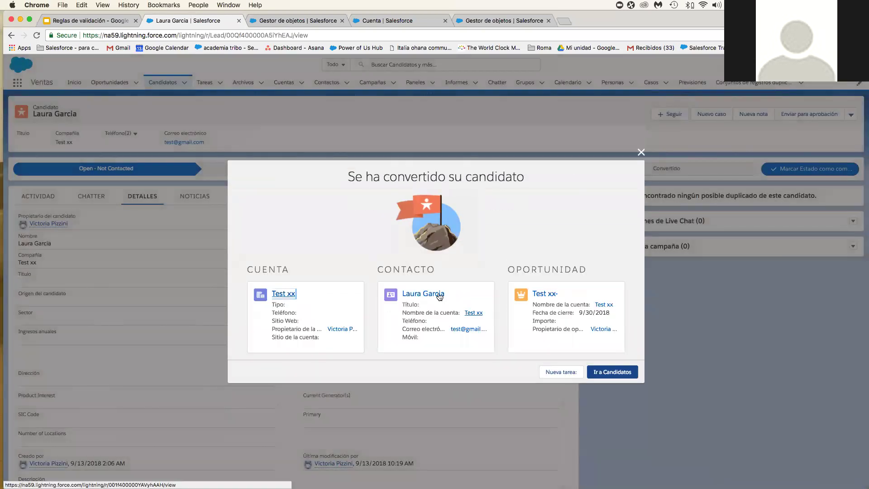
{"action": "left_click", "coordinate": [439, 295]}
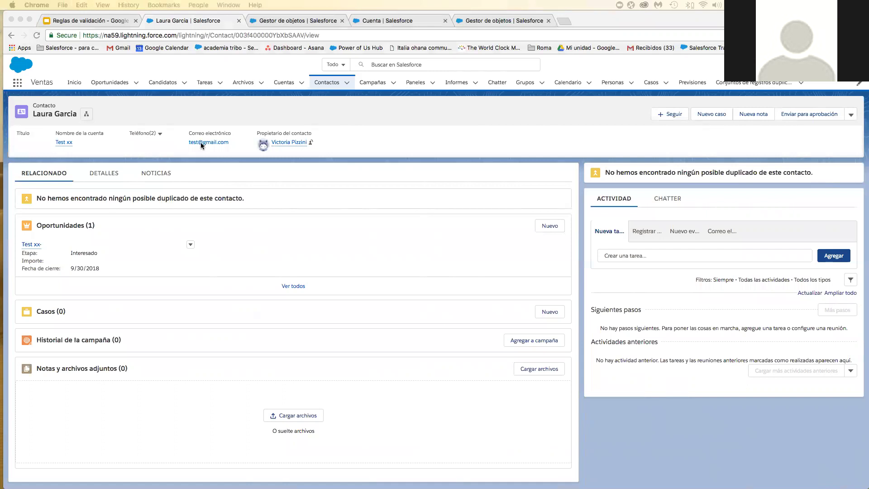
- Switch to the Reglas de validación presentation in Google Slides and start the full-screen slideshow
{"action": "left_click", "coordinate": [95, 22]}
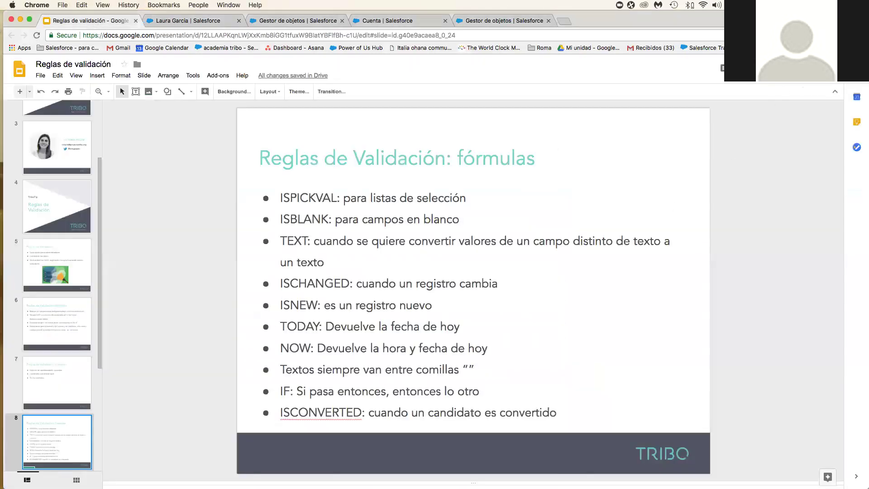
{"action": "key", "text": "super+Return"}
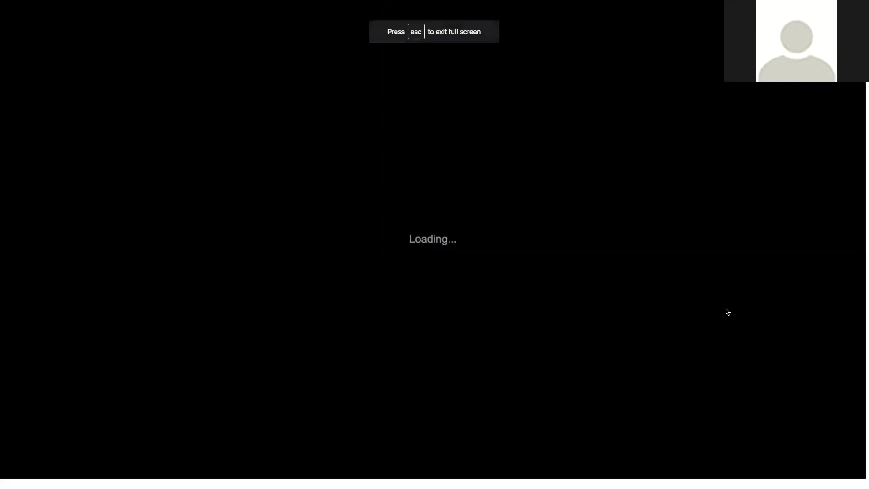